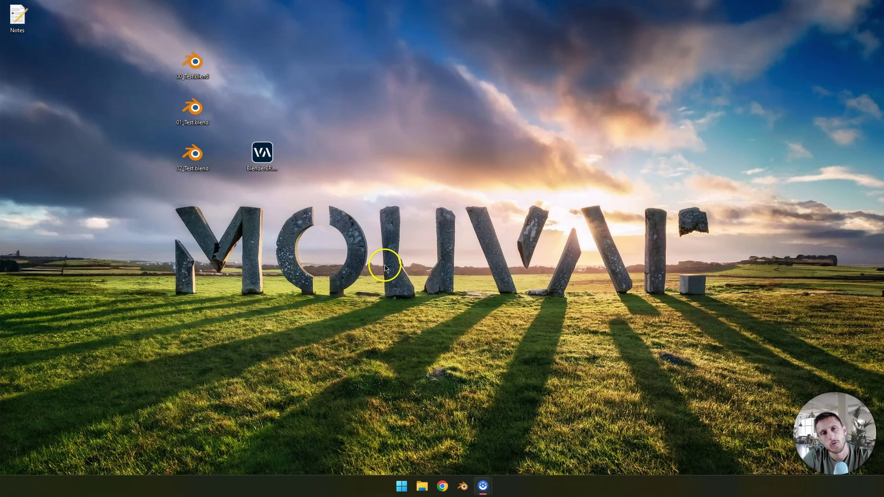
Open the Blender Batch Render tool from the desktop and move its window clear of the .blend files
drag(385, 264, 308, 264)
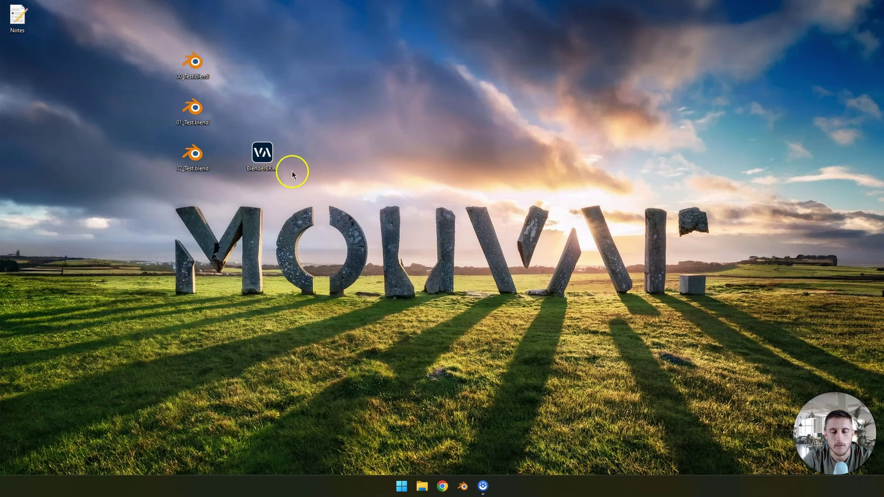
double_click(257, 156)
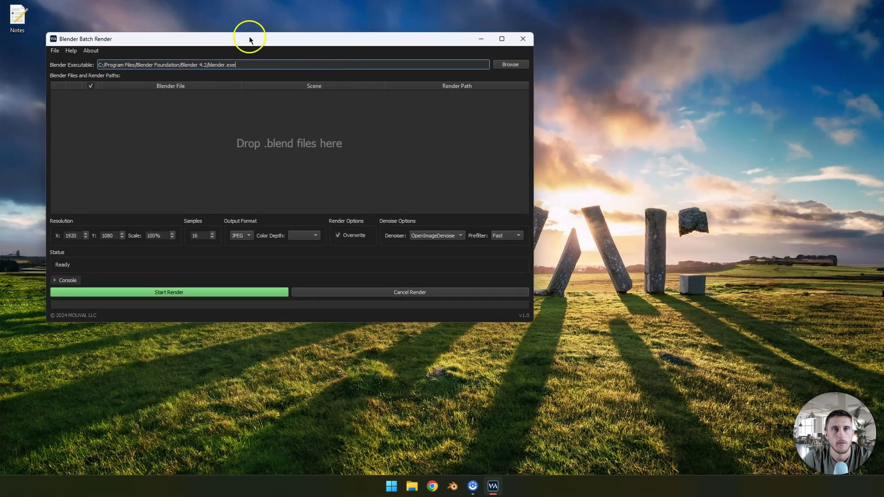
drag(247, 36, 485, 124)
click(198, 310)
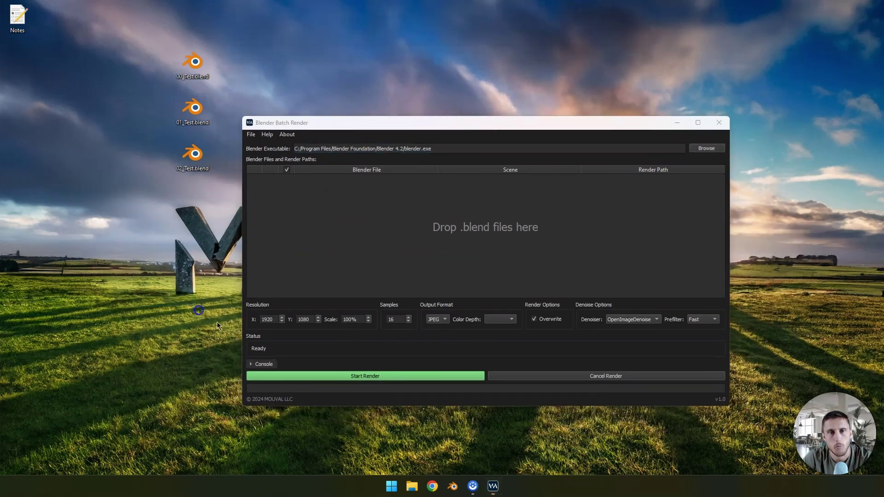
drag(373, 122, 419, 82)
drag(596, 342, 596, 369)
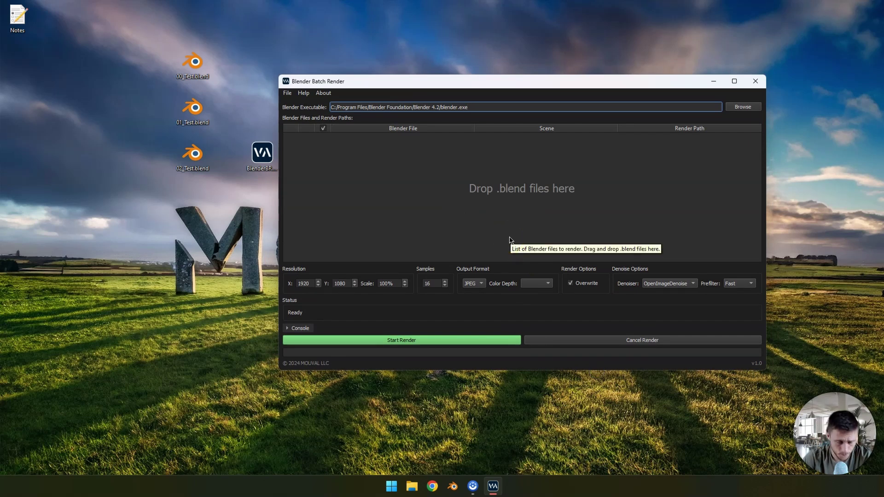
Add 00_Test.blend, 01_Test.blend and 02_Test.blend from the desktop to the render list
drag(382, 198, 164, 197)
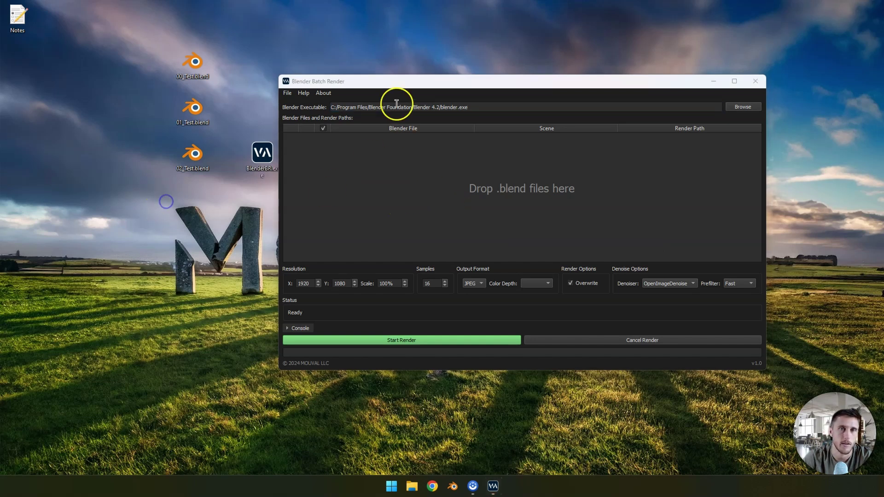
drag(379, 81, 411, 78)
mouse_move(196, 252)
mouse_down()
mouse_move(123, 223)
mouse_move(198, 212)
mouse_move(198, 74)
mouse_move(375, 190)
mouse_move(384, 183)
mouse_up()
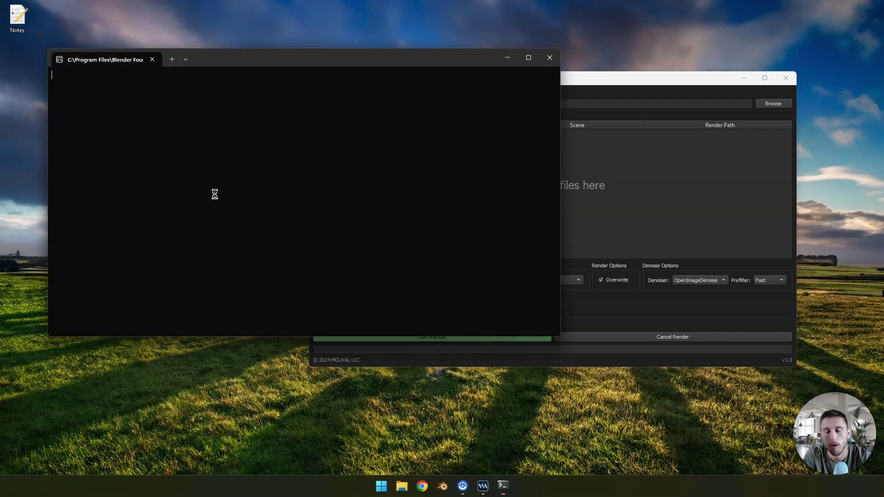
click(188, 164)
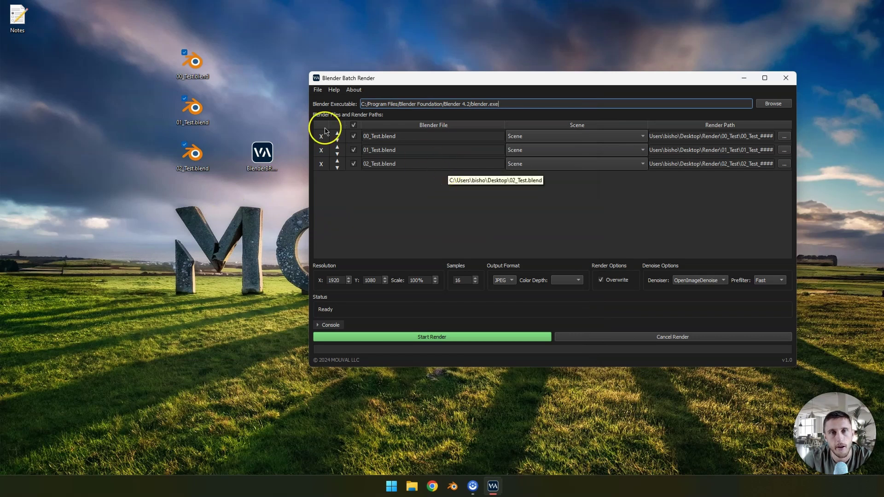
Choose Scene.001 for 01_Test.blend and Scene.002 for 02_Test.blend, trying Scene.001 on 00_Test.blend before returning it to Scene
click(532, 136)
click(537, 159)
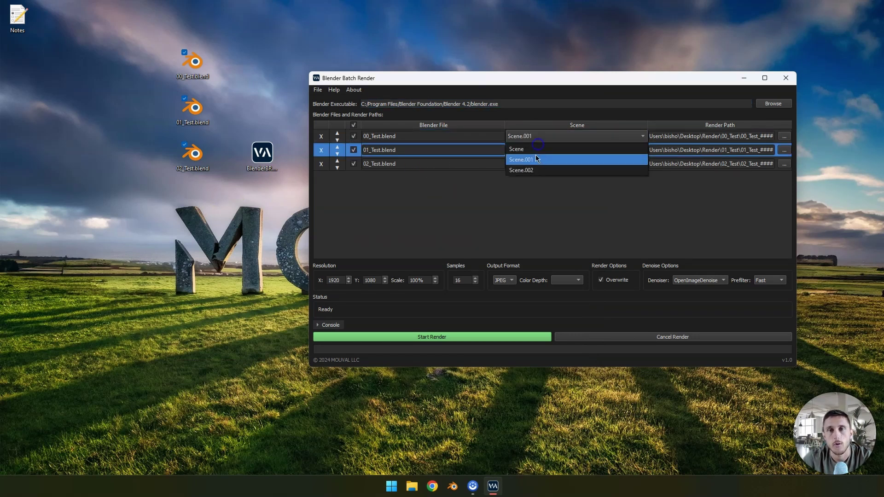
click(536, 165)
click(536, 184)
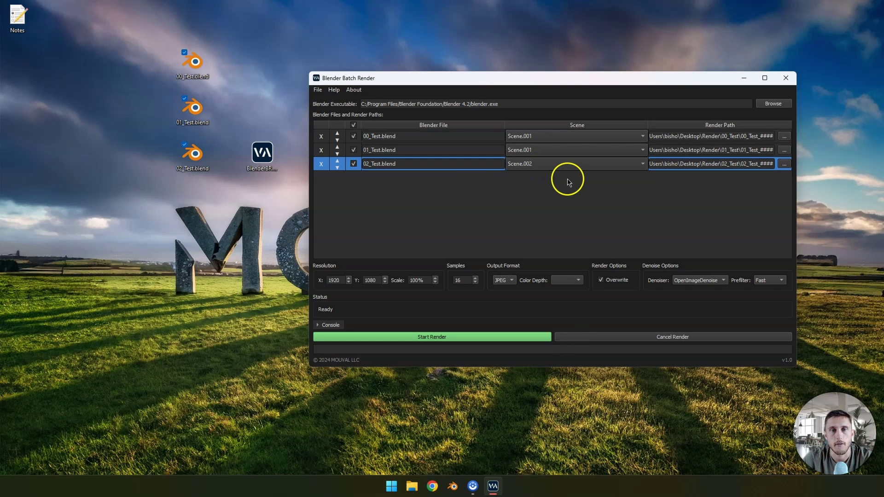
click(567, 136)
click(572, 129)
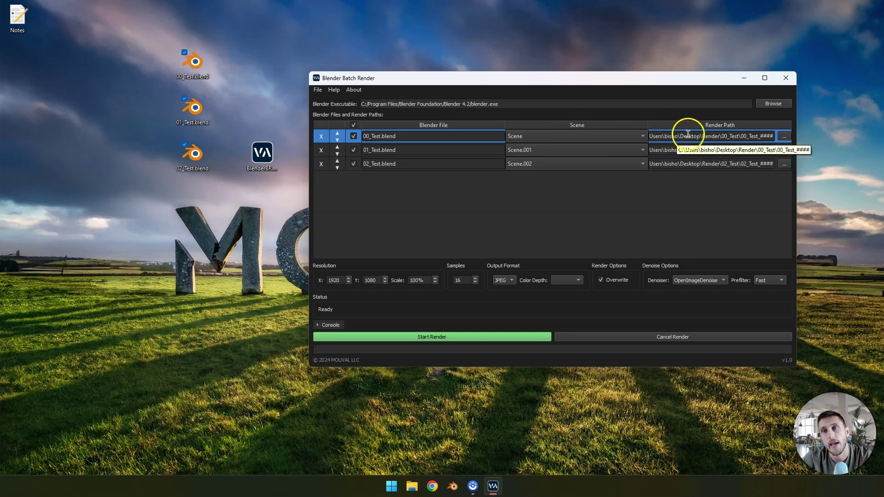
Remove the 00_Test subfolder from the render path of 00_Test.blend so it ends in Render\00_Test_####
click(718, 201)
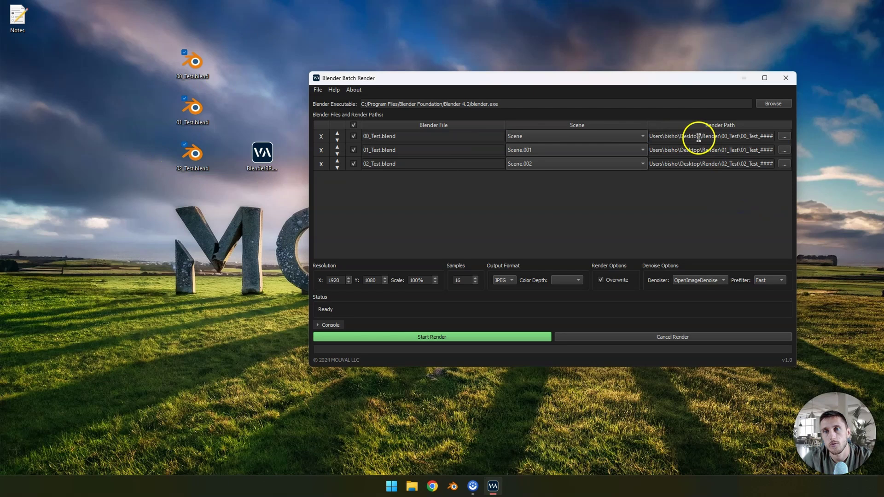
click(739, 136)
key(BackSpace)
key(BackSpace)
key(BackSpace)
key(BackSpace)
key(BackSpace)
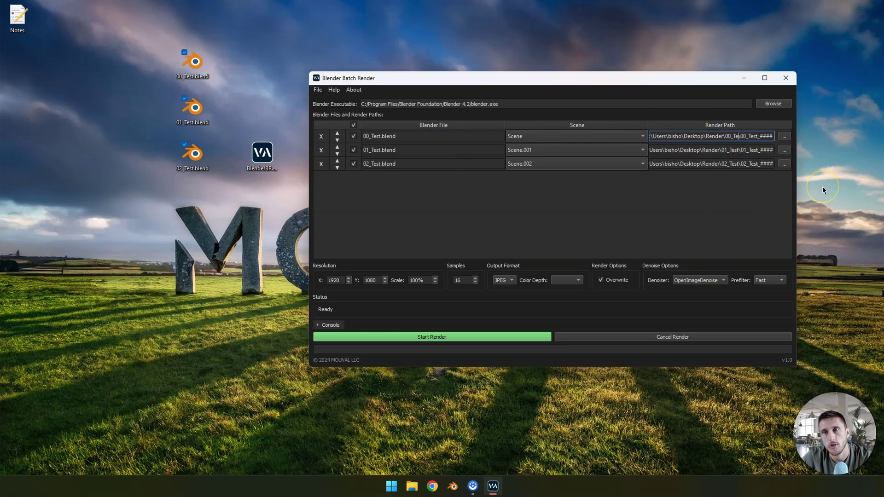
click(643, 241)
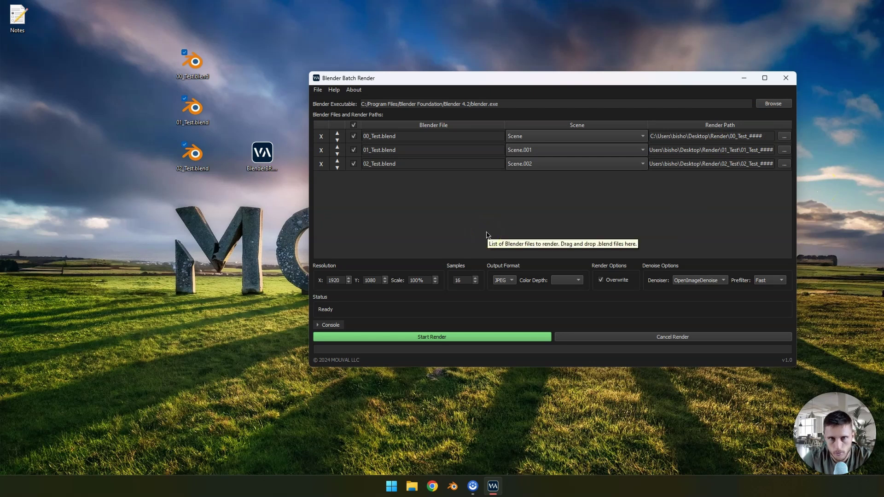
Exclude 01_Test.blend and 02_Test.blend from the batch and remove all three files from the render list
click(354, 150)
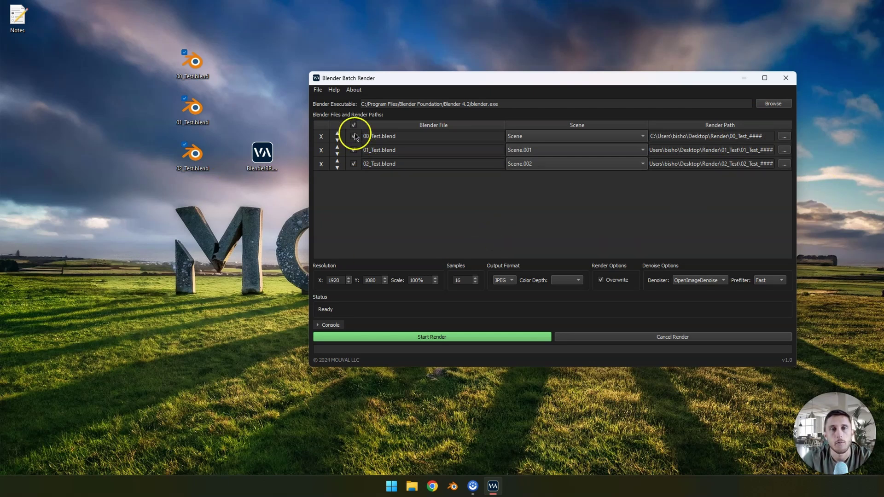
click(353, 151)
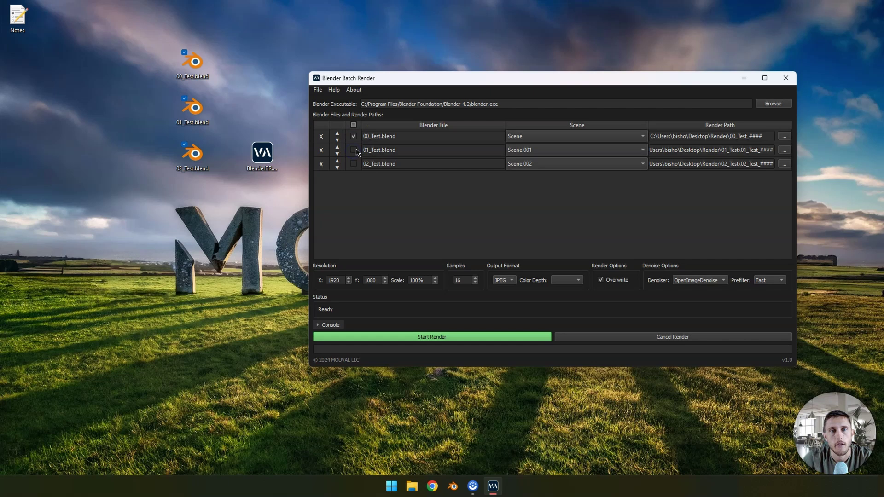
click(321, 164)
click(320, 150)
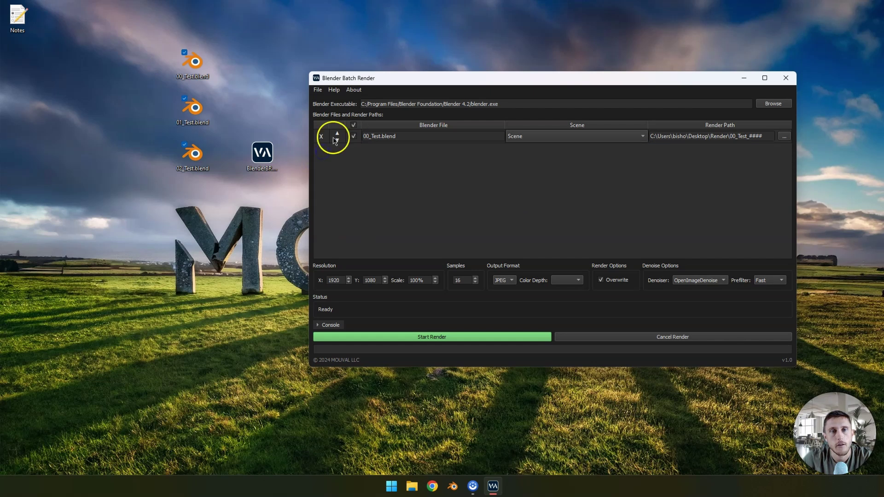
click(321, 137)
Add the three test .blend files from the desktop to the emptied render list again
drag(161, 203, 440, 187)
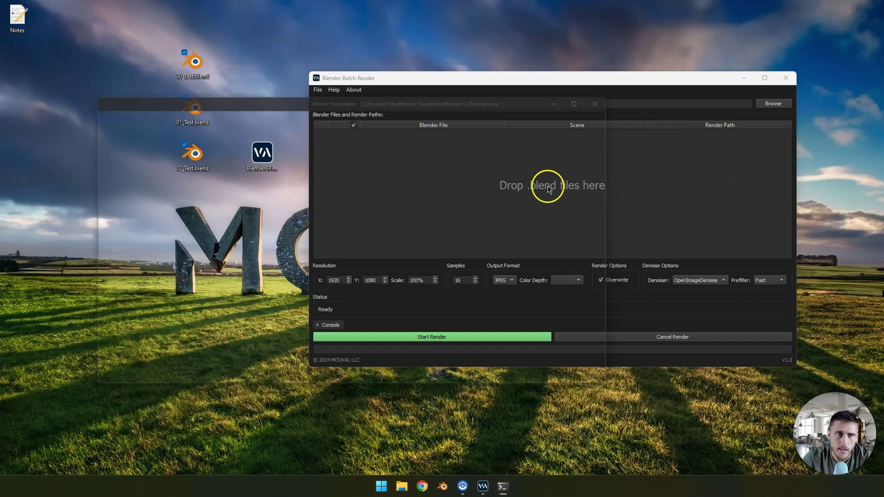
double_click(256, 167)
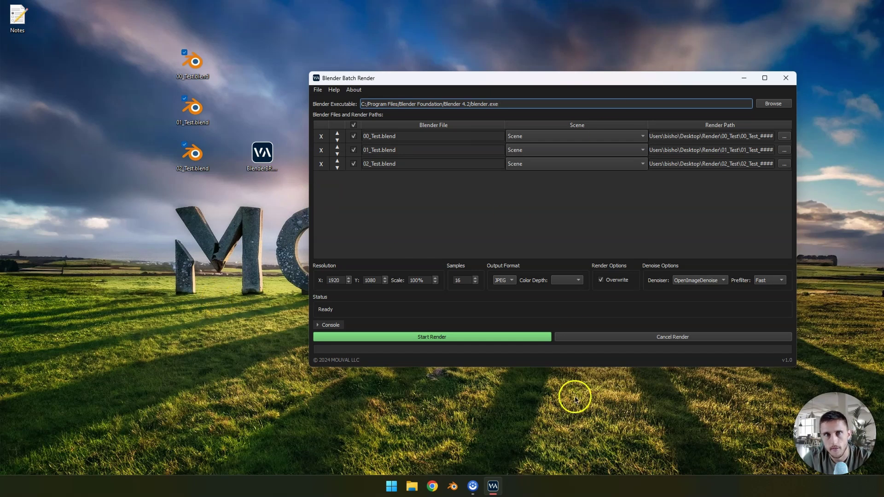
Delete the letter e from the Blender 4.2 folder name in the executable path and put it back
triple_click(518, 98)
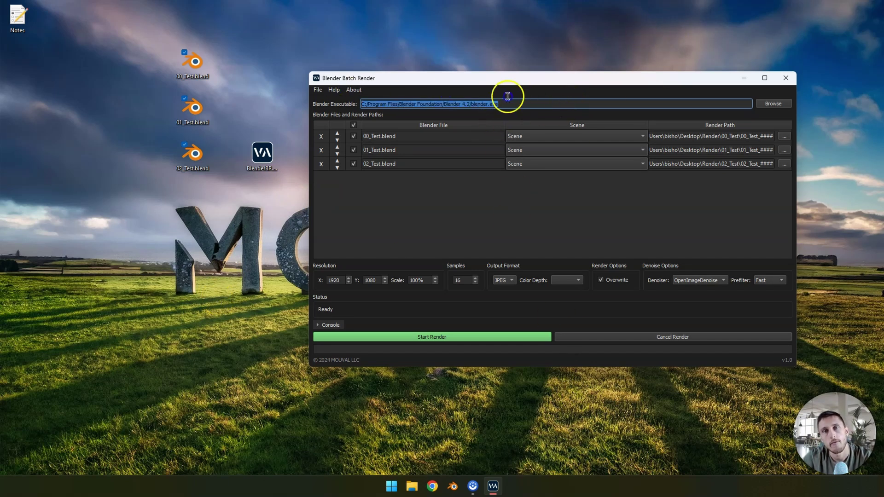
click(468, 98)
click(453, 103)
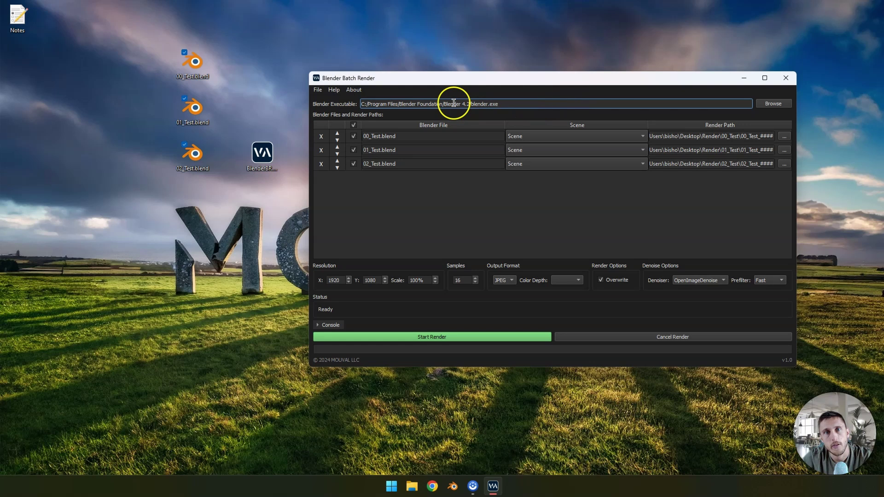
key(BackSpace)
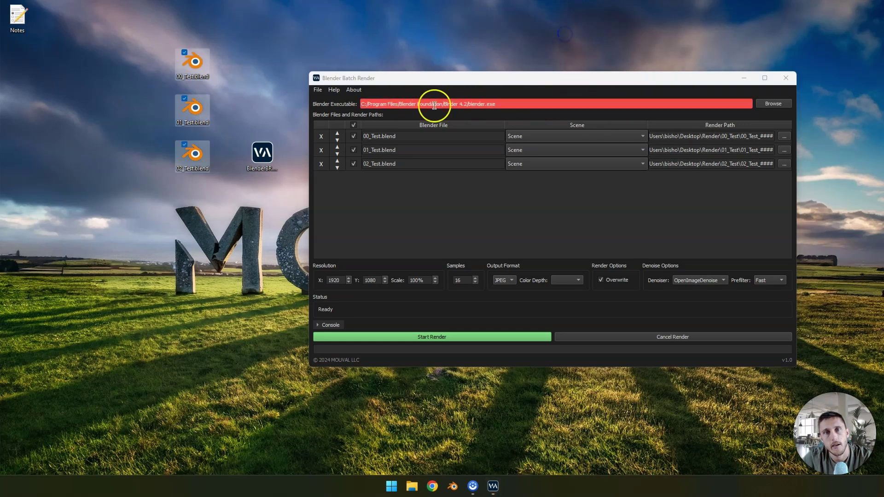
click(507, 104)
click(449, 104)
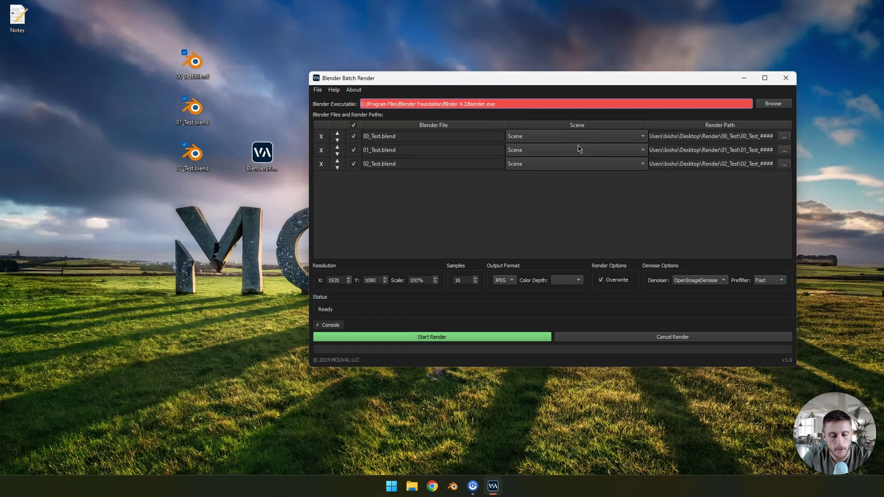
text(e)
click(551, 62)
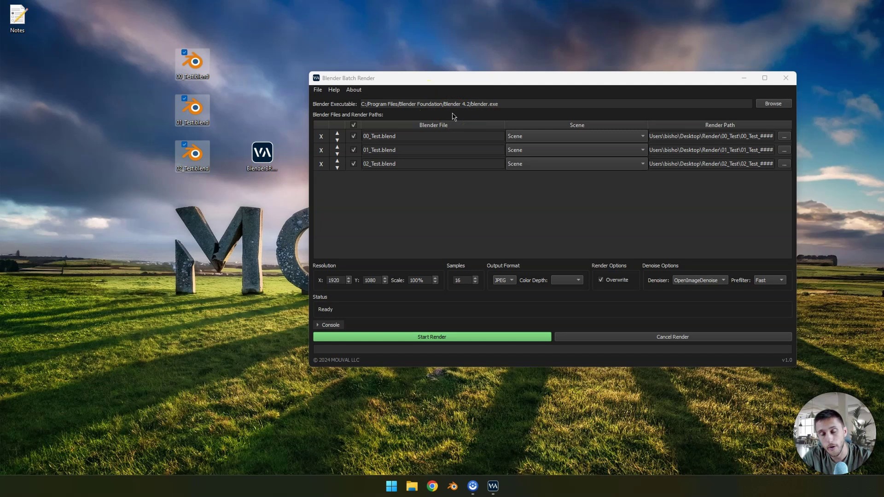
Review the Blender executable path and open its file browser, closing it without choosing another file
click(532, 100)
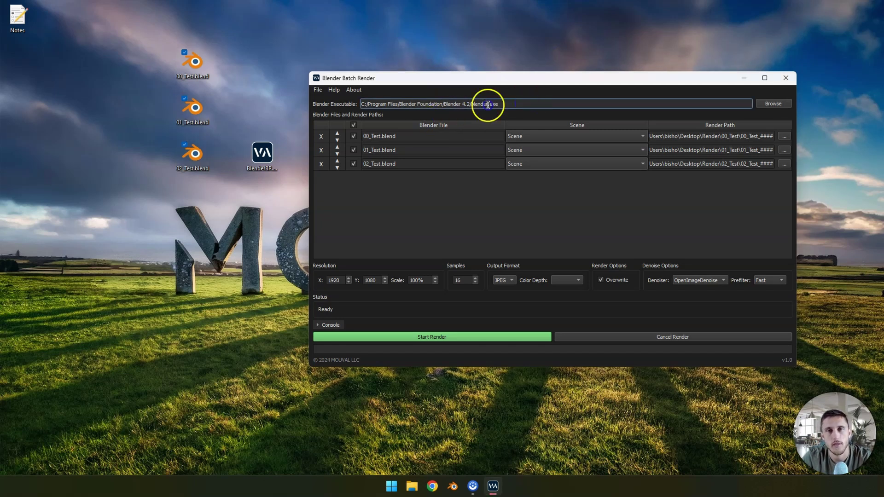
drag(488, 103, 349, 100)
click(506, 104)
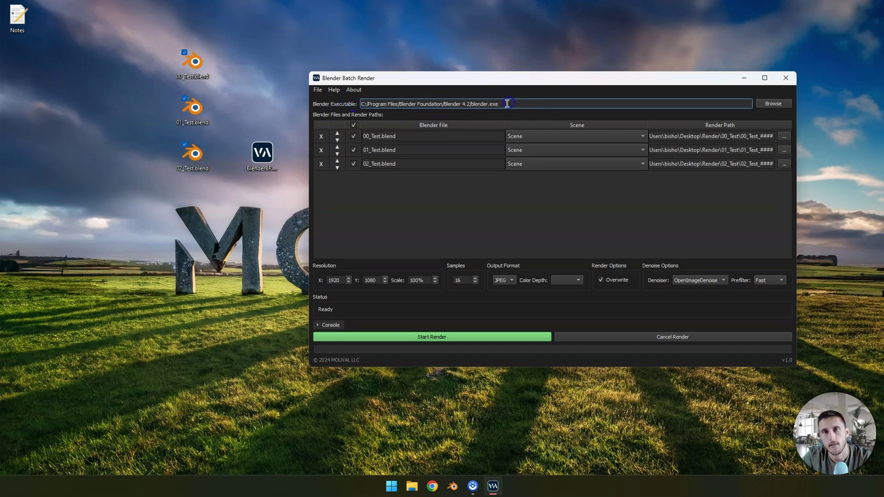
click(773, 104)
click(719, 316)
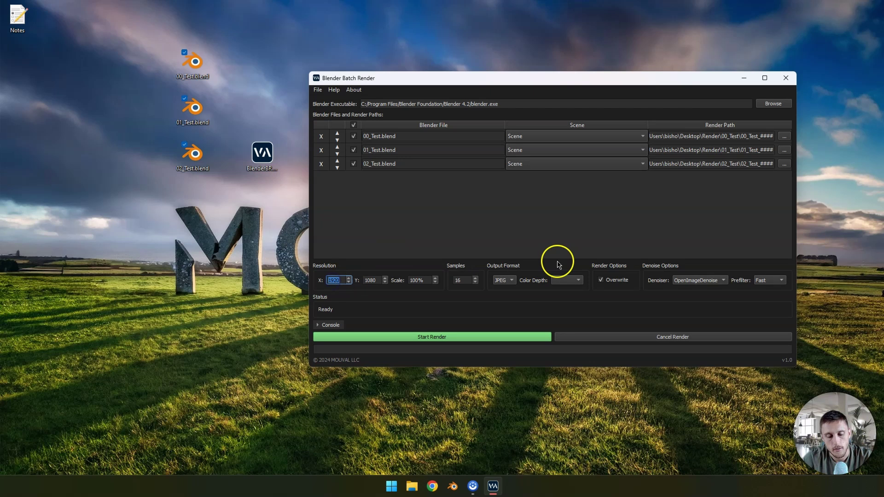
Set the resolution scale to 50% and the render samples to 1
click(415, 279)
double_click(415, 279)
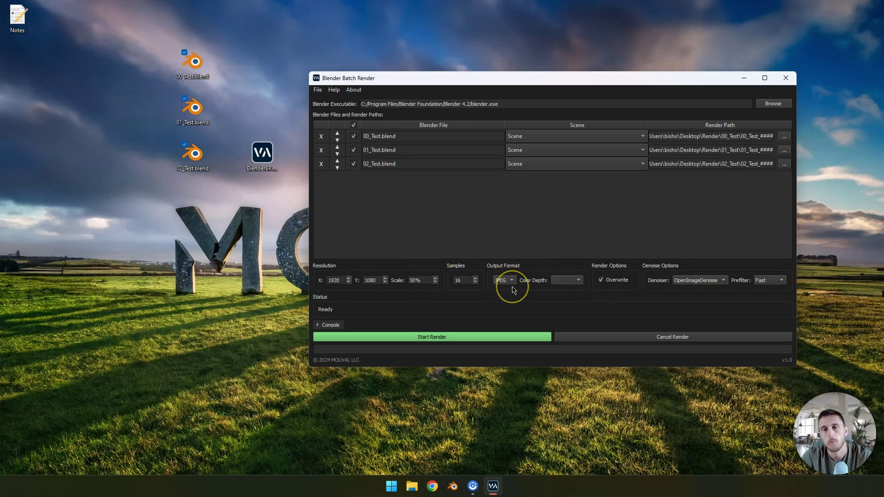
click(462, 279)
double_click(462, 280)
text(1)
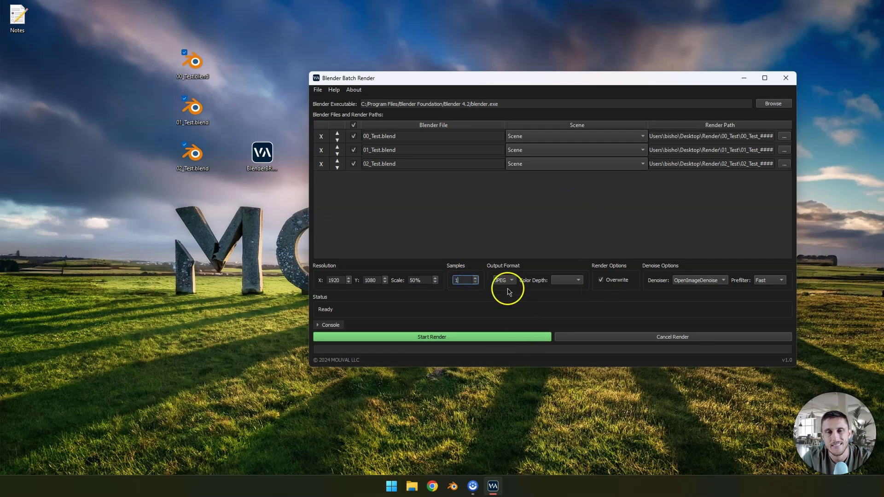
Keep JPEG as the output format and set the denoiser to OptiX
click(505, 281)
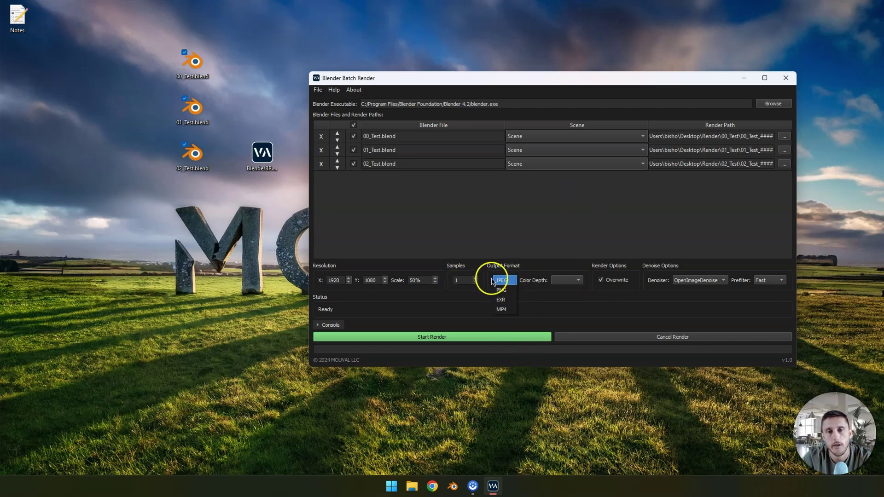
click(500, 280)
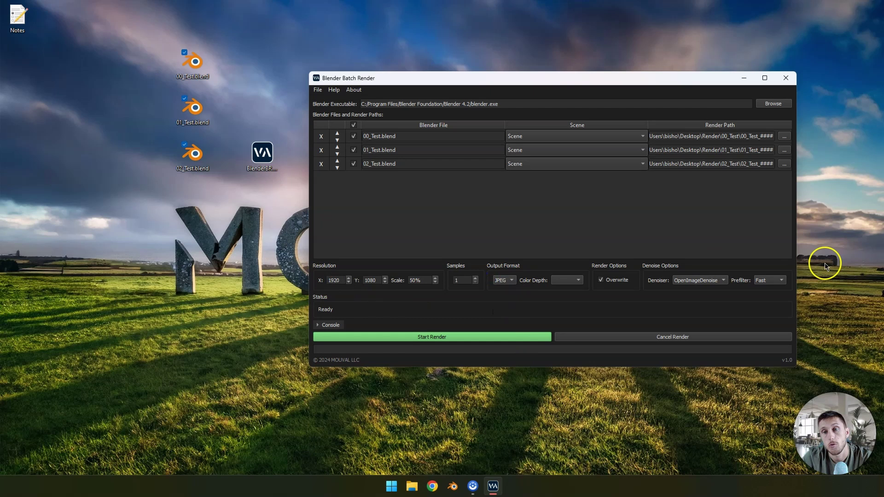
click(700, 279)
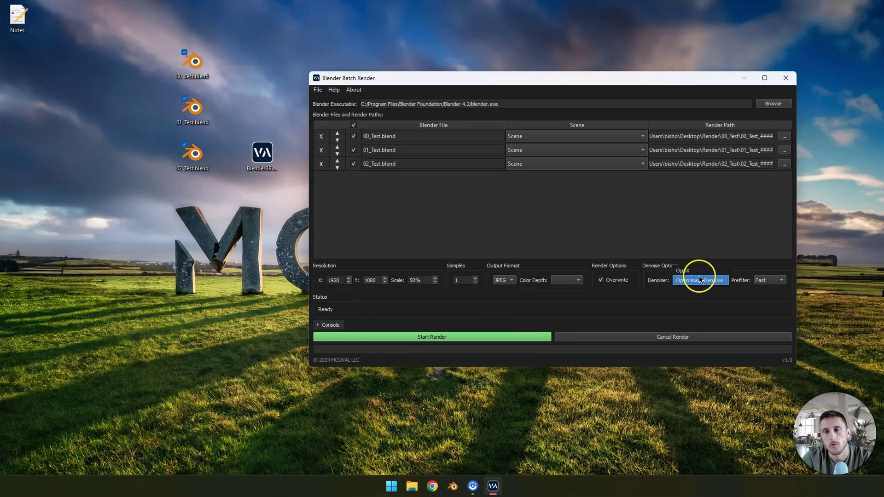
click(716, 280)
click(706, 281)
click(682, 271)
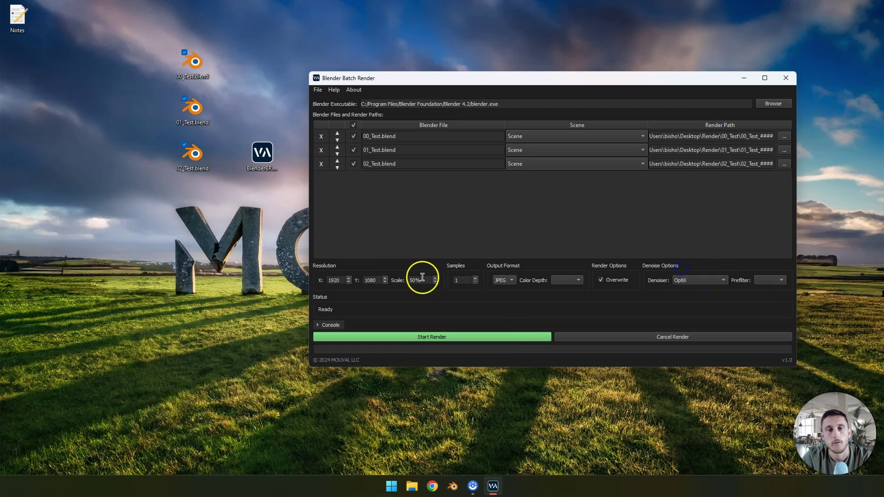
Set the resolution scale to 25%
double_click(412, 279)
text(25)
key(Return)
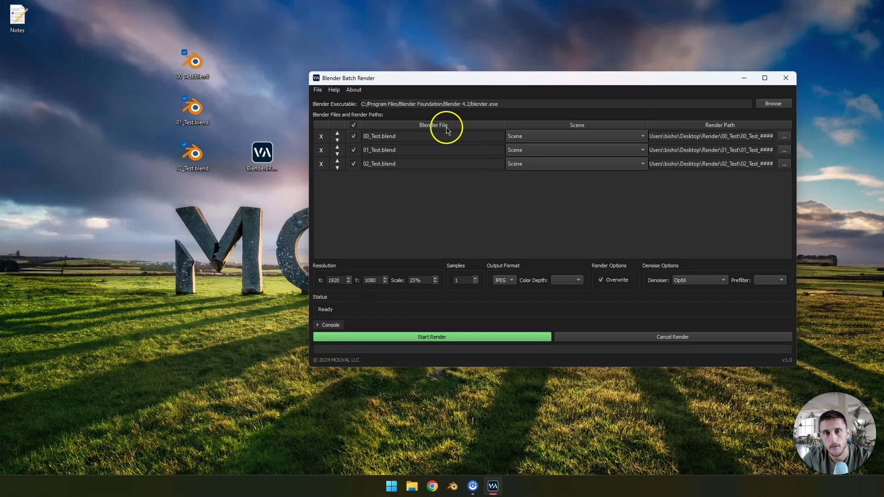
Review the available denoiser choices, keeping OptiX, and expand and collapse the console output
drag(449, 78, 438, 70)
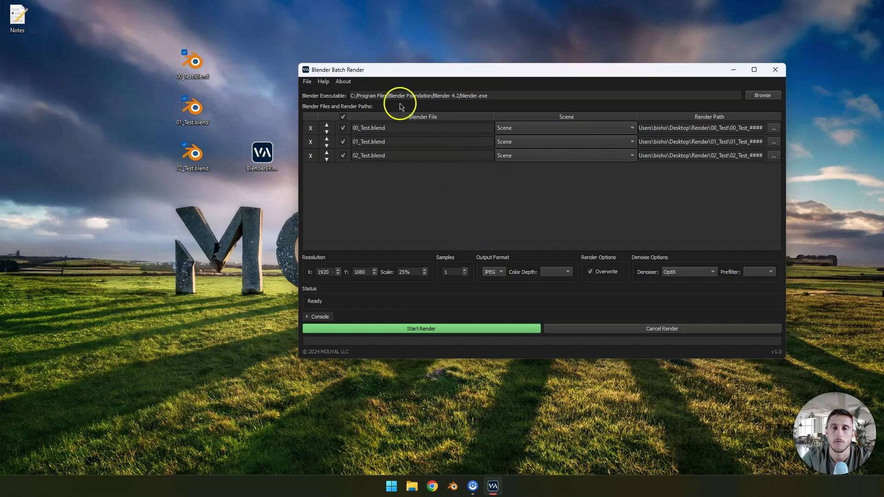
click(663, 271)
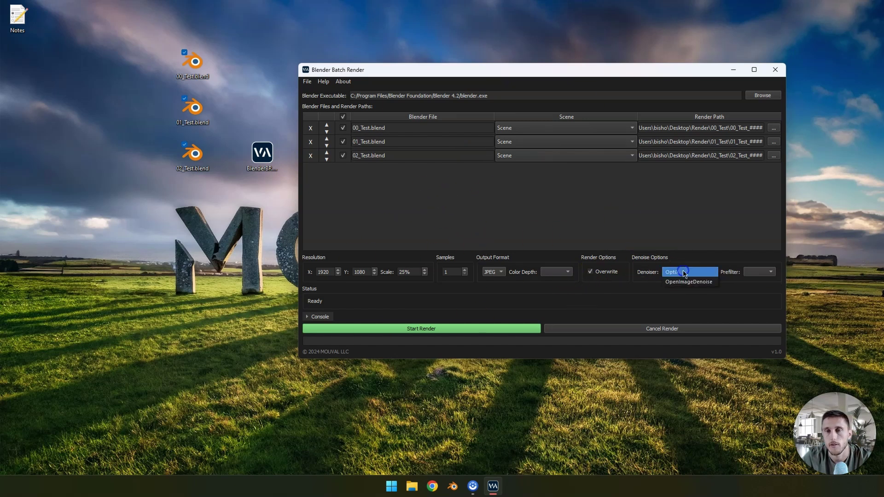
click(735, 262)
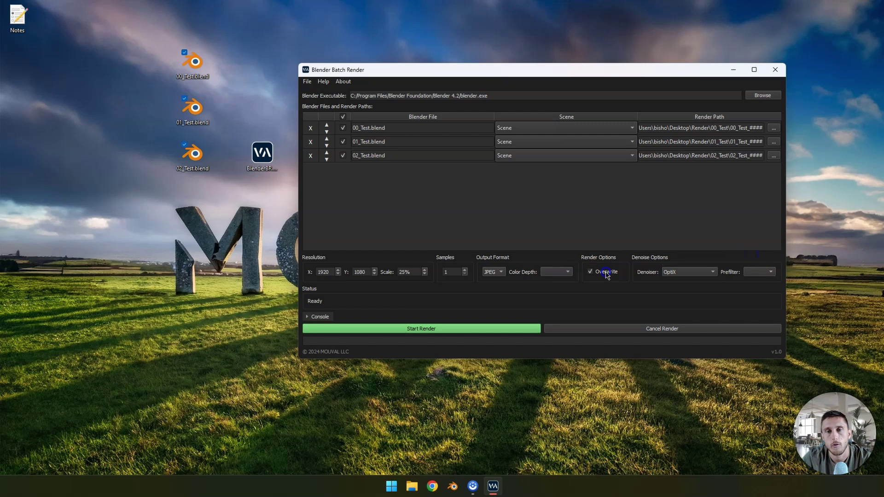
click(318, 316)
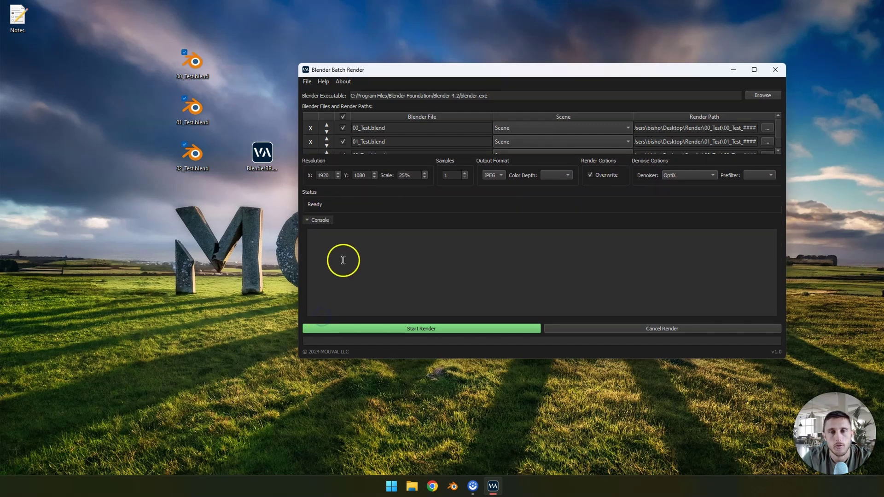
click(319, 220)
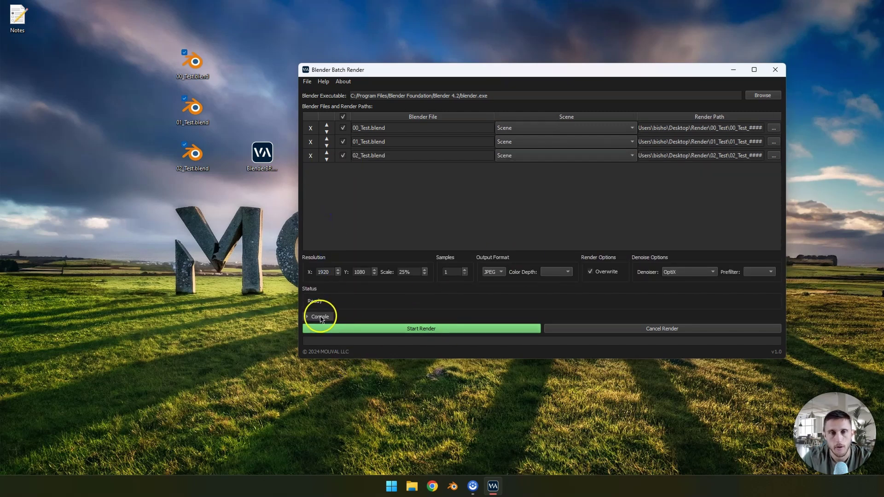
click(319, 316)
click(318, 221)
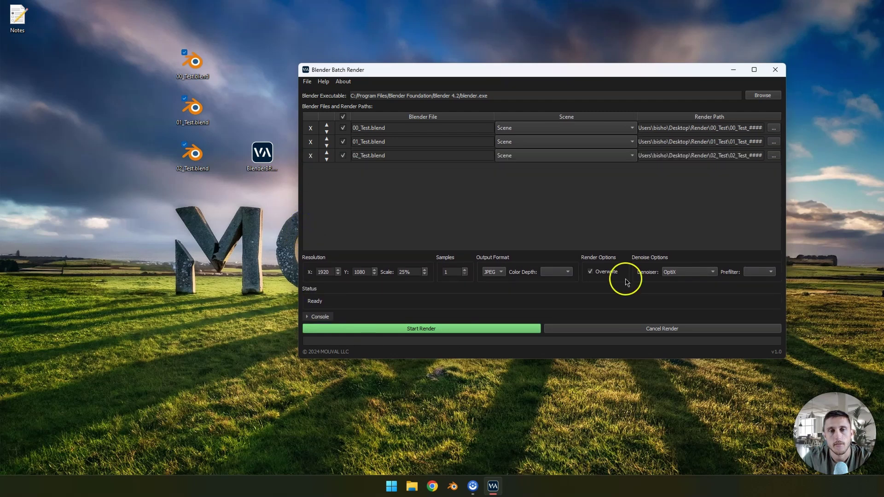
Start the batch render of the three queued test files
click(371, 329)
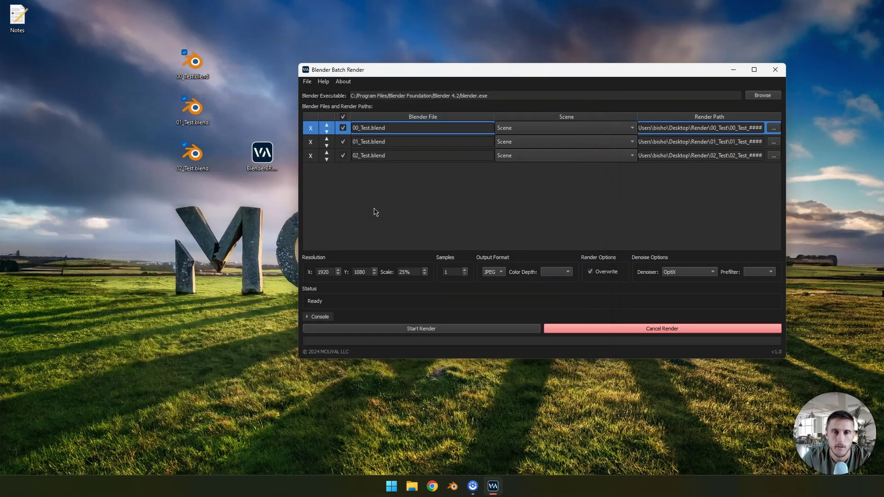
click(380, 211)
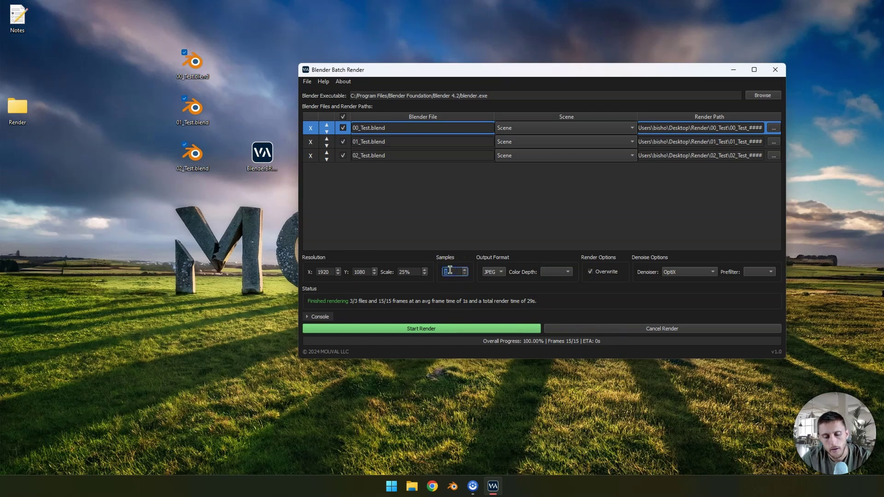
Set the render samples to 500 and run the batch render again
text(0)
click(483, 380)
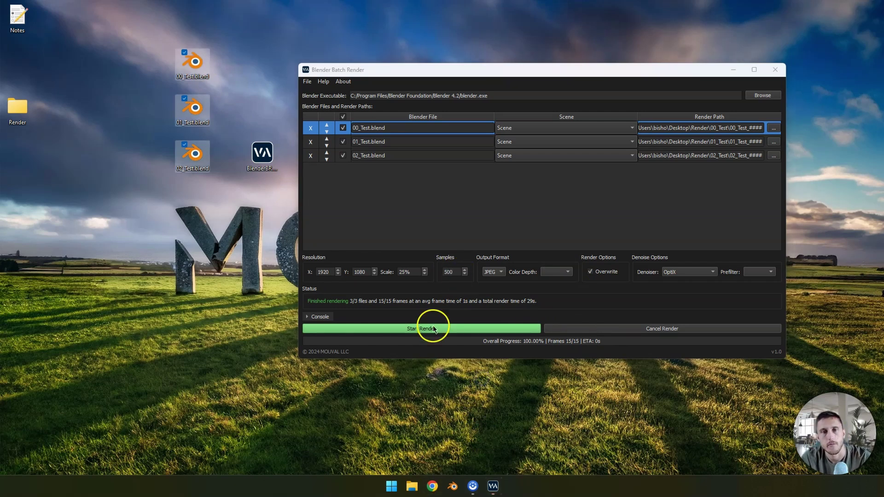
click(477, 327)
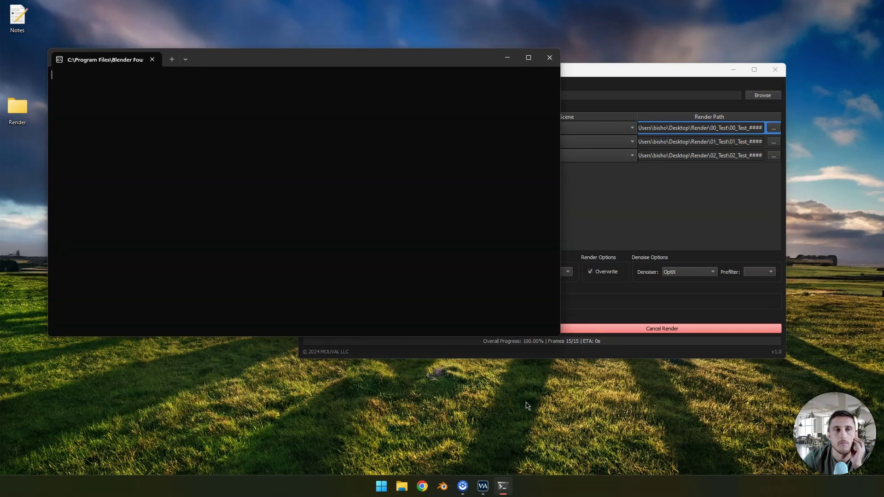
Check the rendered output in the Render folder's 00_Test, 01_Test and 02_Test subfolders, closing the folder window when done
double_click(21, 110)
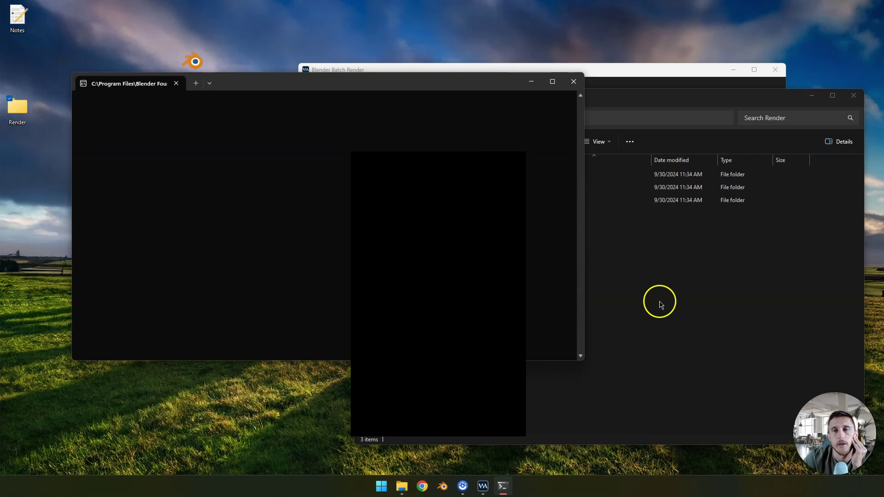
click(579, 178)
double_click(581, 175)
key(alt+Left)
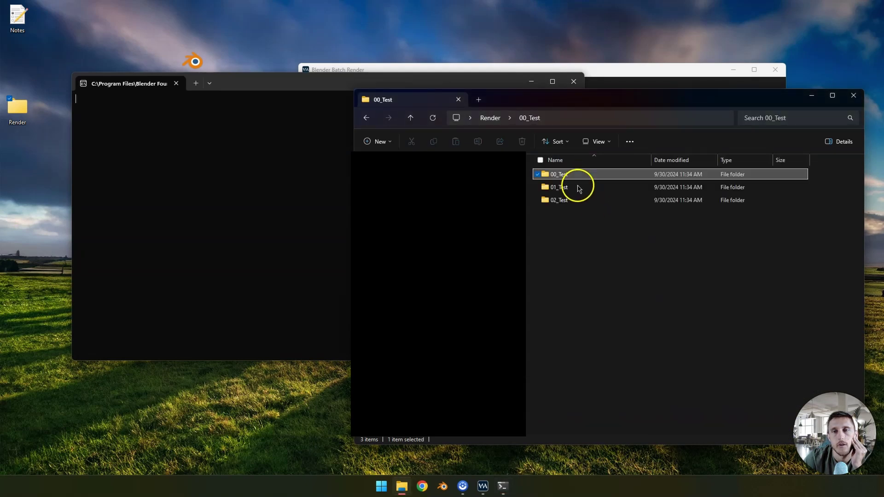
double_click(564, 187)
key(alt+Left)
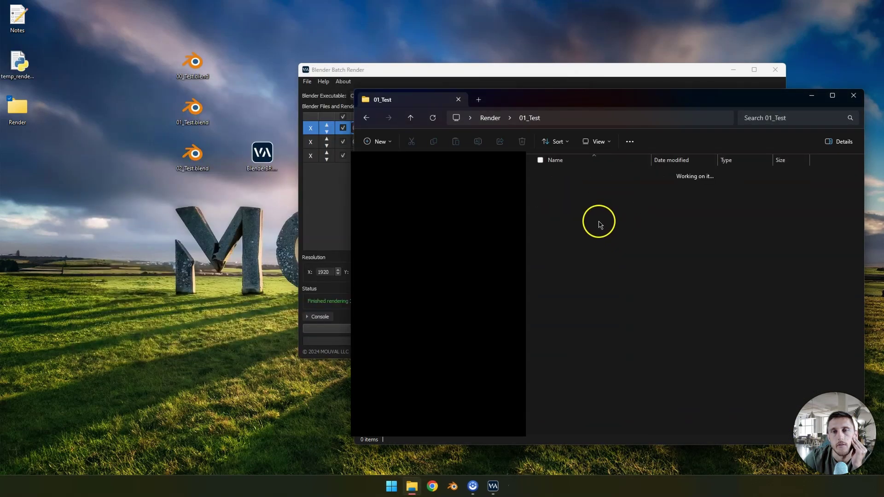
double_click(586, 199)
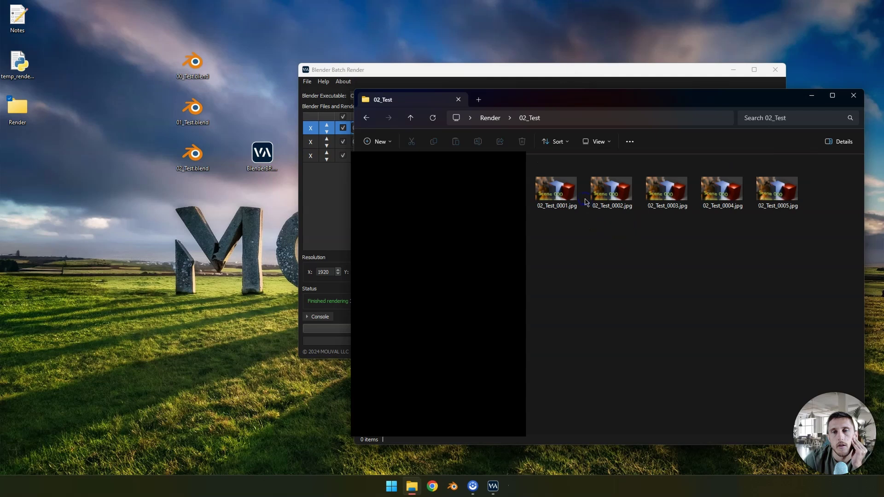
click(853, 96)
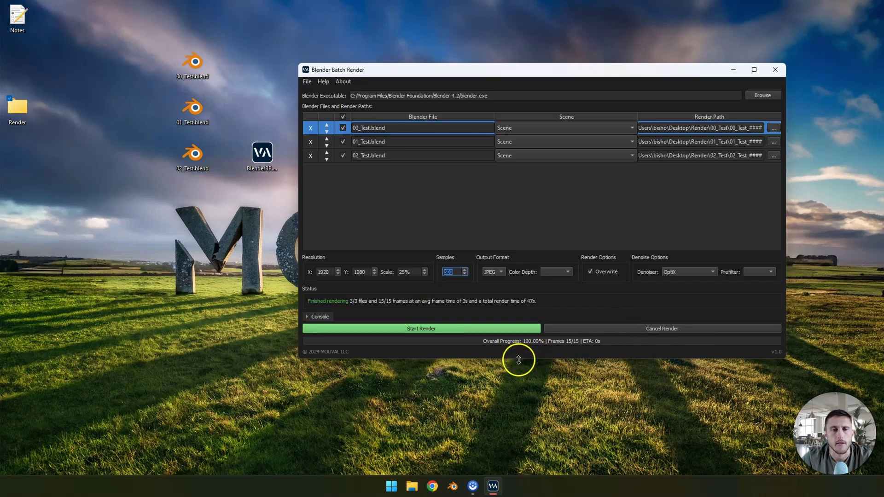
Save the current configuration to the Desktop as a preset named projectyname and reposition its file below the Render folder
click(307, 82)
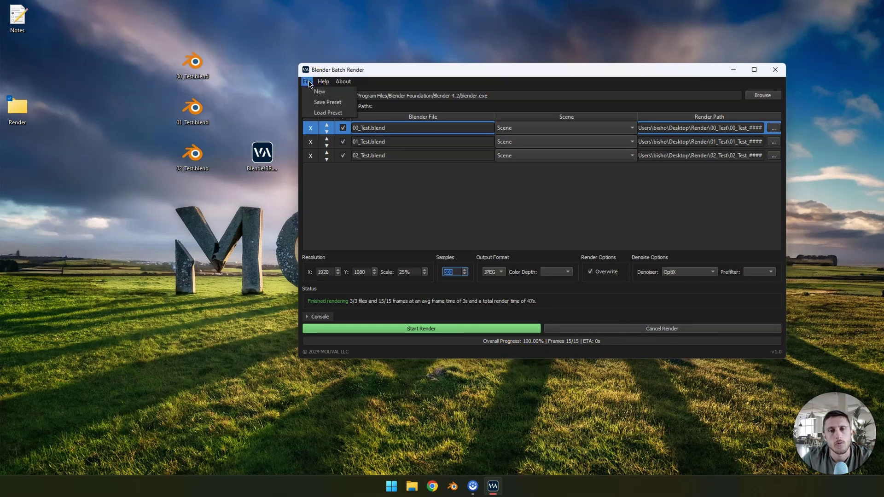
click(518, 200)
click(307, 81)
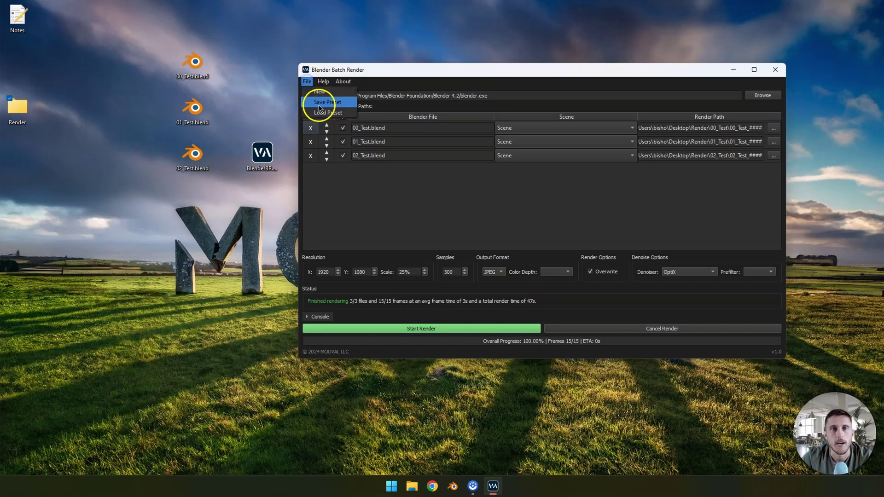
click(318, 102)
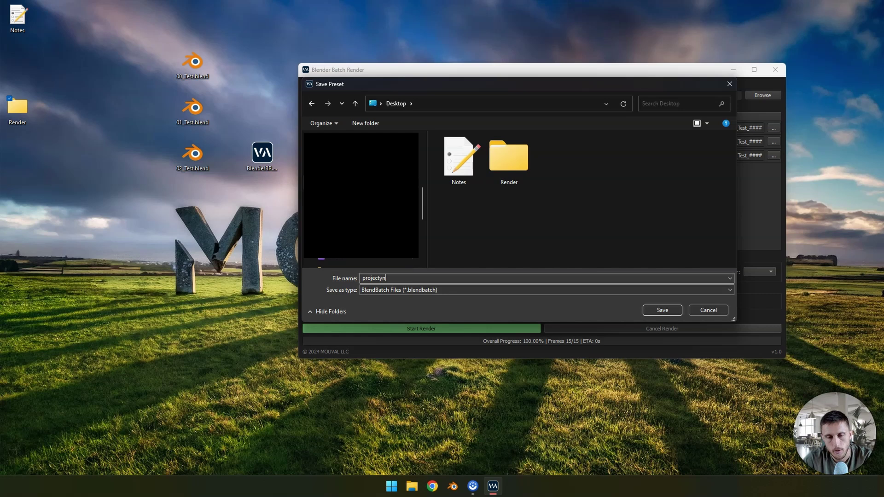
click(661, 310)
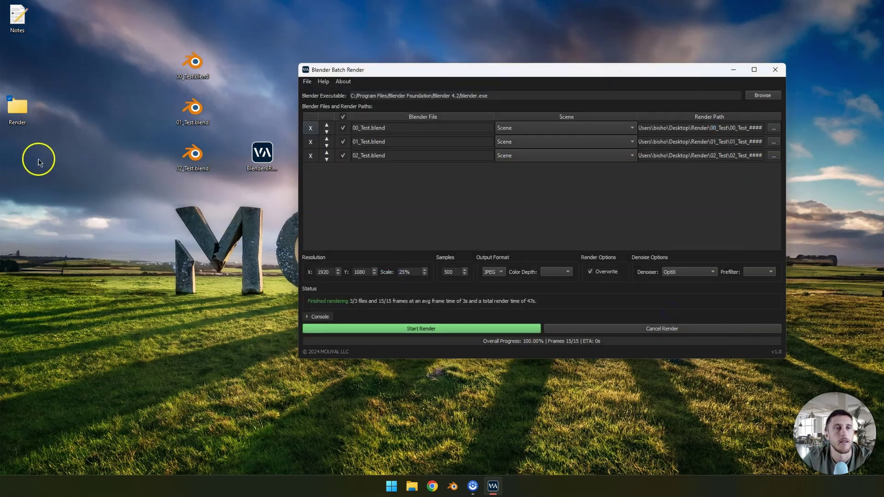
drag(17, 62, 52, 202)
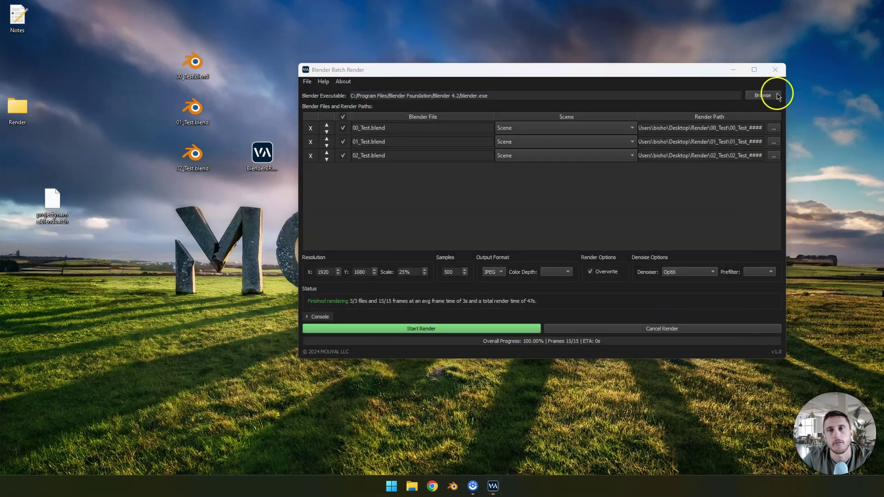
Close and relaunch Blender Batch Render, and load the projectyname.blendbatch preset from the Desktop
click(777, 71)
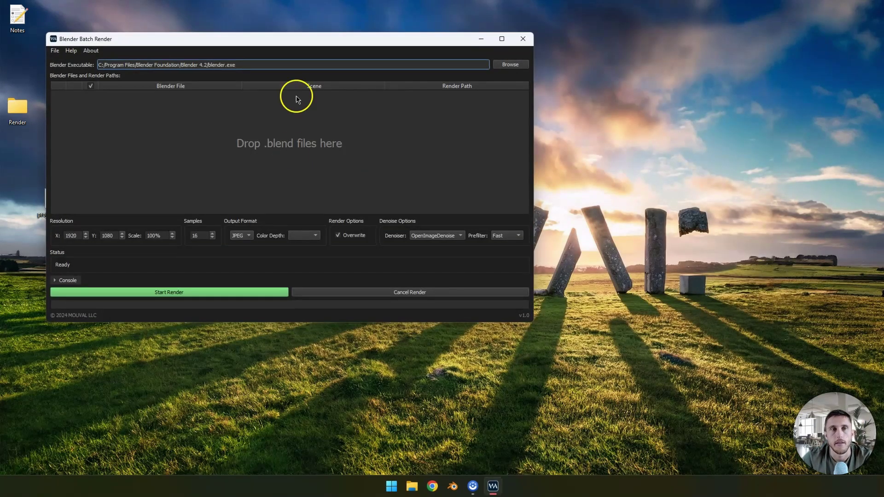
drag(294, 37, 480, 90)
click(286, 101)
click(304, 125)
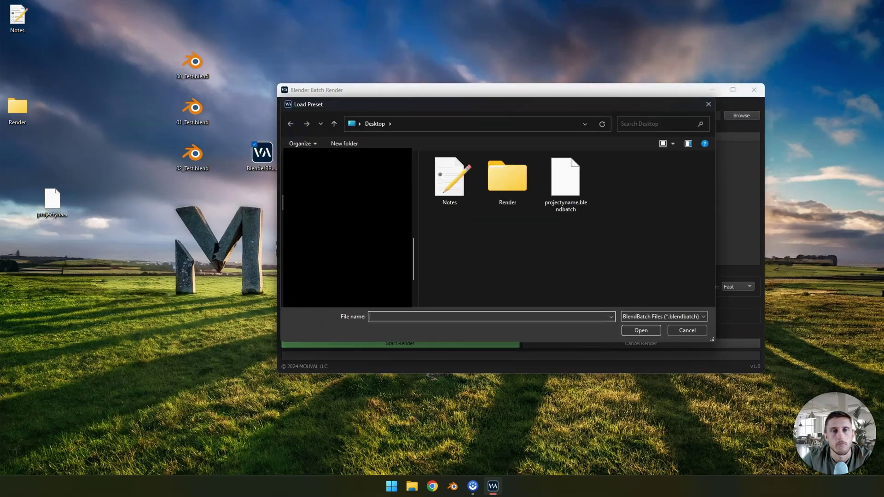
click(547, 262)
double_click(564, 181)
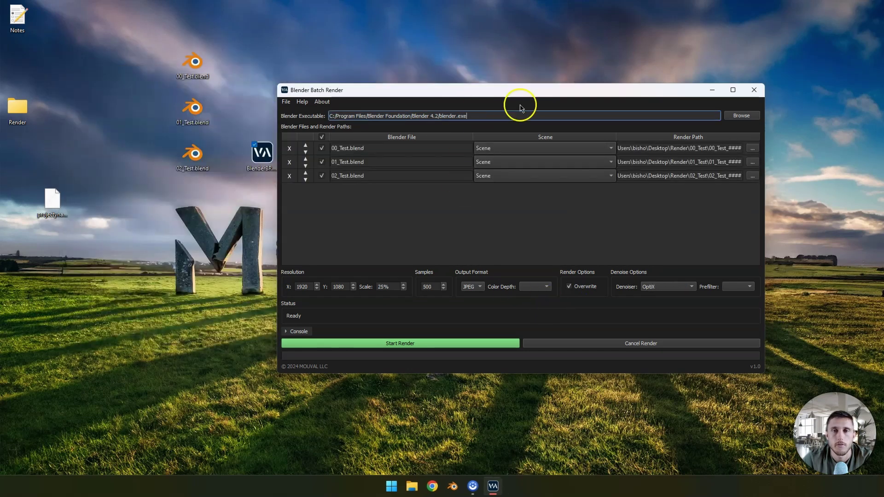
Assign Scene.002 to 00_Test.blend and Scene.001 to 02_Test.blend
click(521, 149)
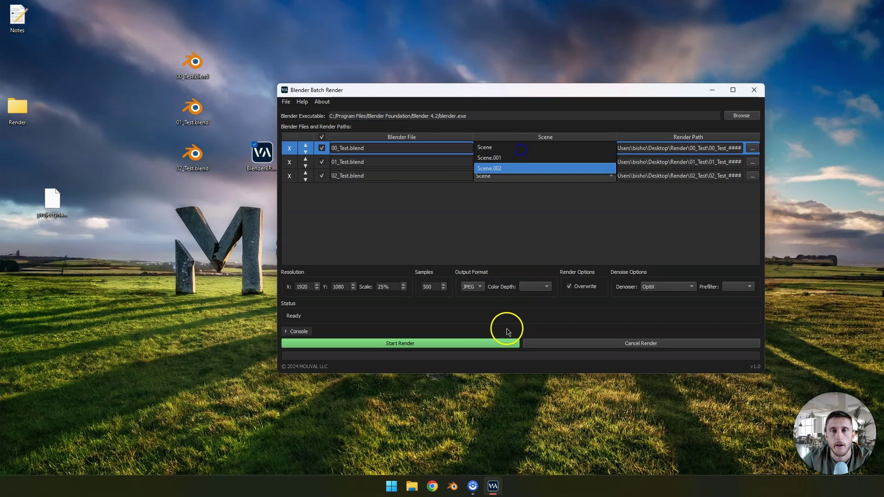
click(509, 169)
click(505, 175)
click(493, 185)
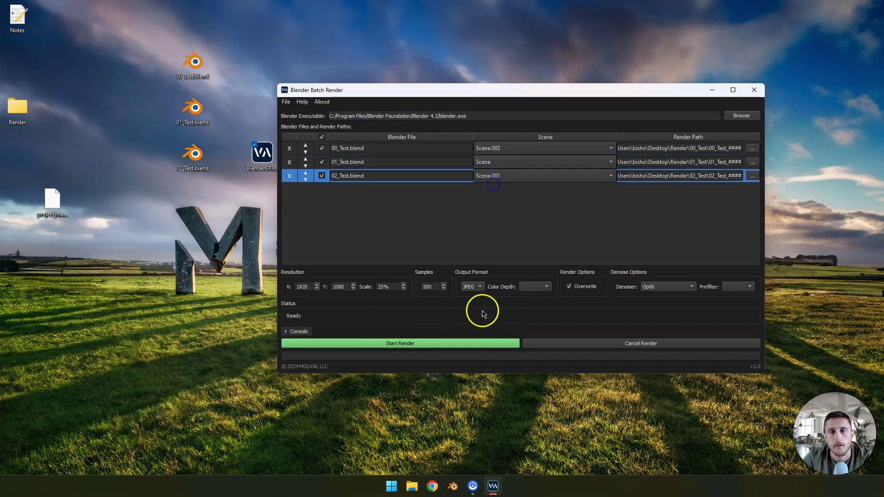
Set the samples to 5 and the output format to MP4, keeping OptiX as the denoiser
click(422, 286)
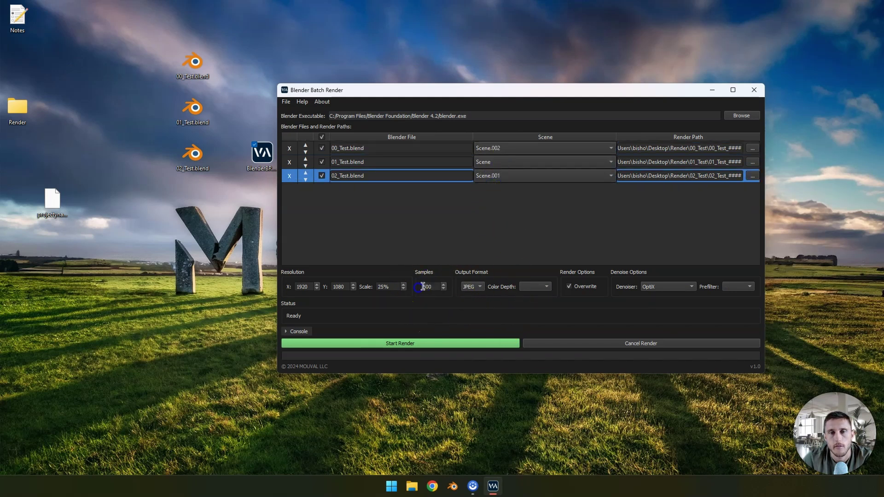
click(467, 222)
click(662, 287)
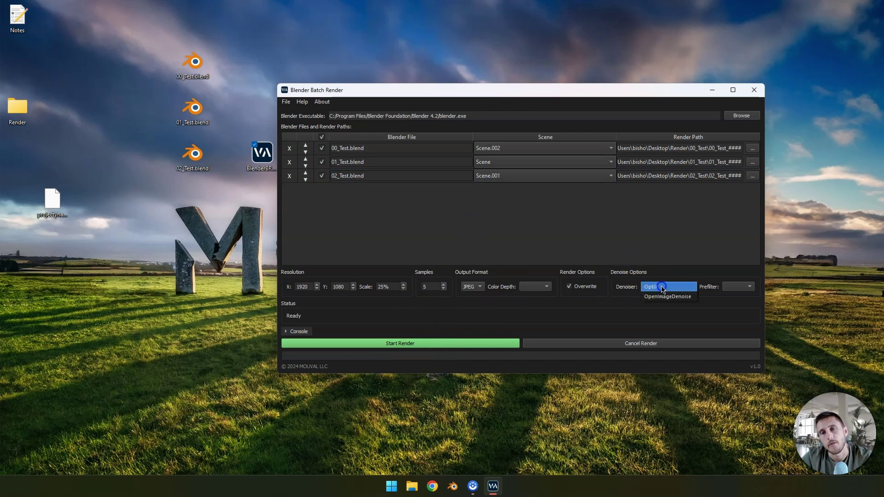
click(662, 287)
click(473, 316)
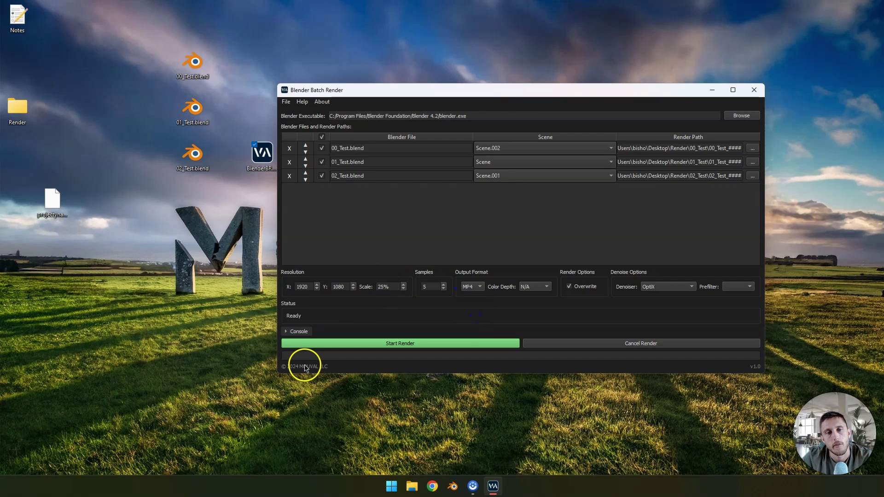
Show the console output area briefly and hide it again
click(297, 331)
click(297, 235)
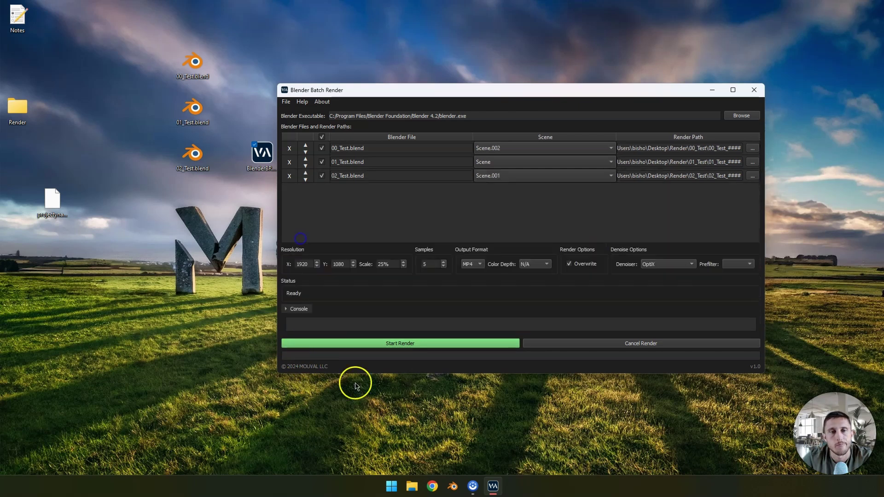
mouse_move(412, 92)
mouse_down()
mouse_move(205, 96)
mouse_move(469, 57)
mouse_move(343, 95)
mouse_move(326, 89)
mouse_move(416, 85)
mouse_up()
mouse_move(269, 64)
mouse_down()
mouse_move(300, 74)
mouse_move(658, 287)
mouse_move(806, 393)
mouse_move(302, 55)
mouse_move(274, 59)
mouse_move(282, 54)
mouse_up()
drag(282, 53, 804, 395)
drag(800, 387, 287, 65)
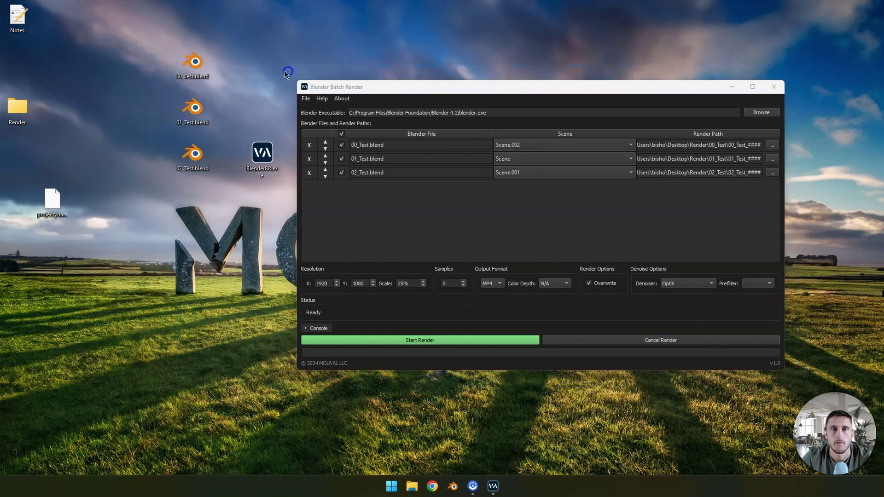
View the Quick Start Guide and the Full Feature Guide, closing each one after reading
click(305, 99)
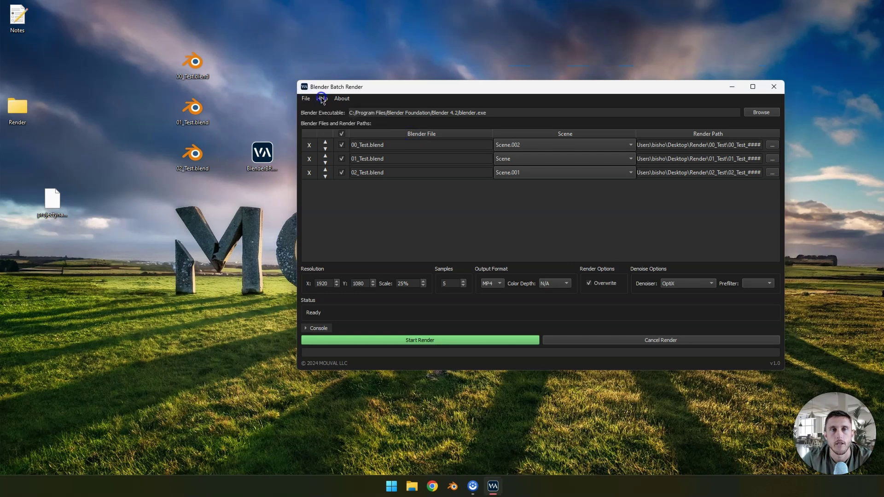
click(341, 109)
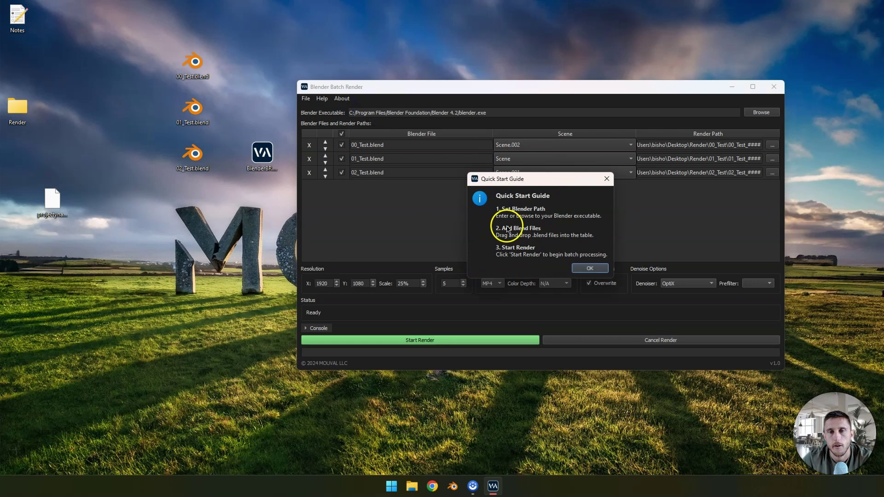
click(590, 268)
click(329, 99)
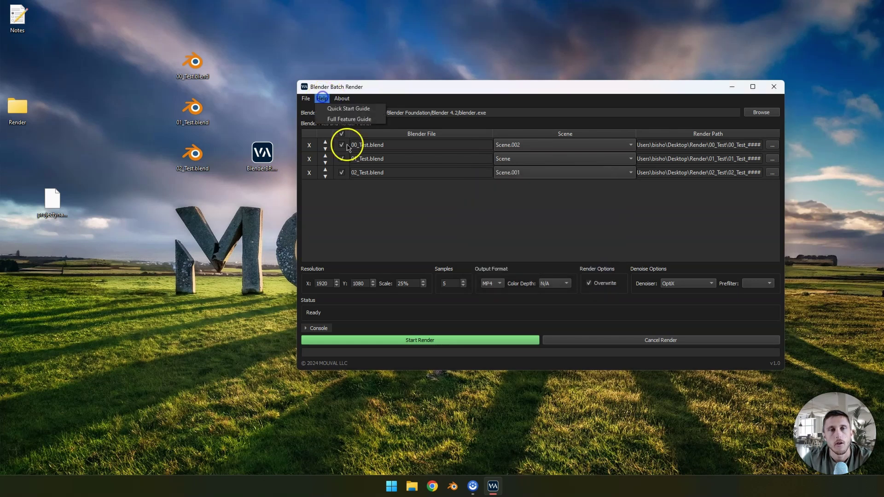
click(341, 119)
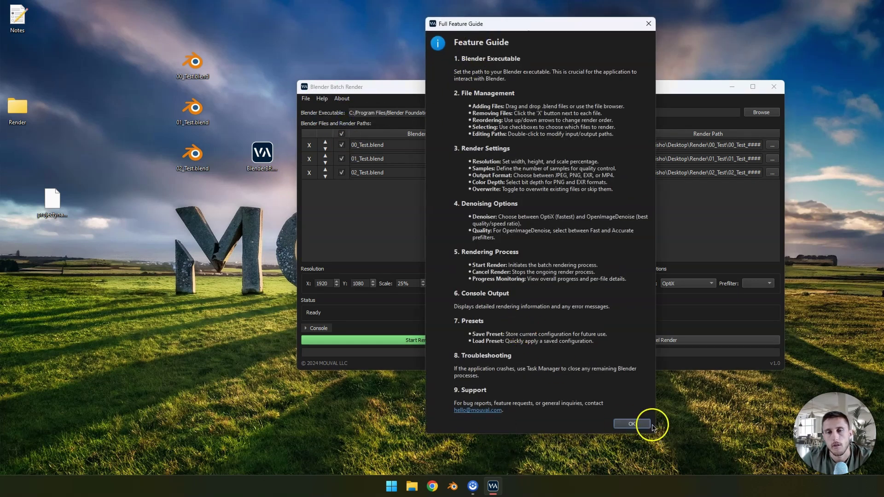
click(639, 423)
View the copyright and version information for Blender Batch Render and close it
click(341, 99)
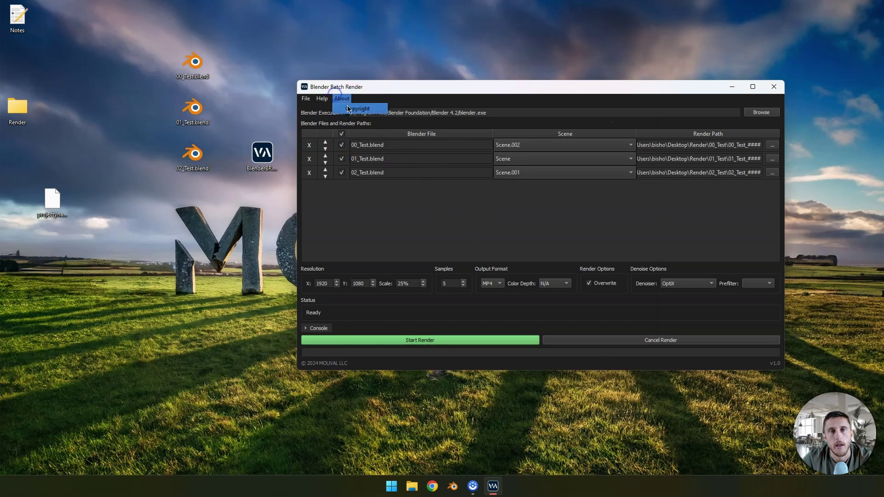
click(352, 110)
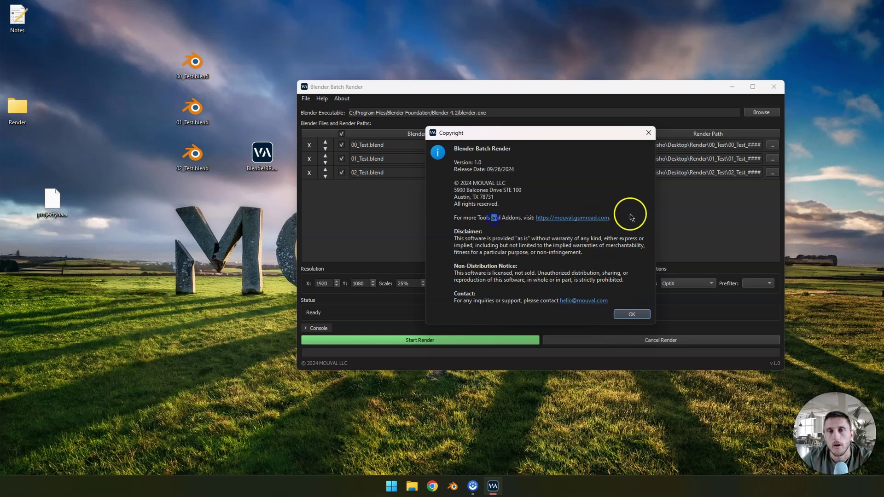
click(648, 133)
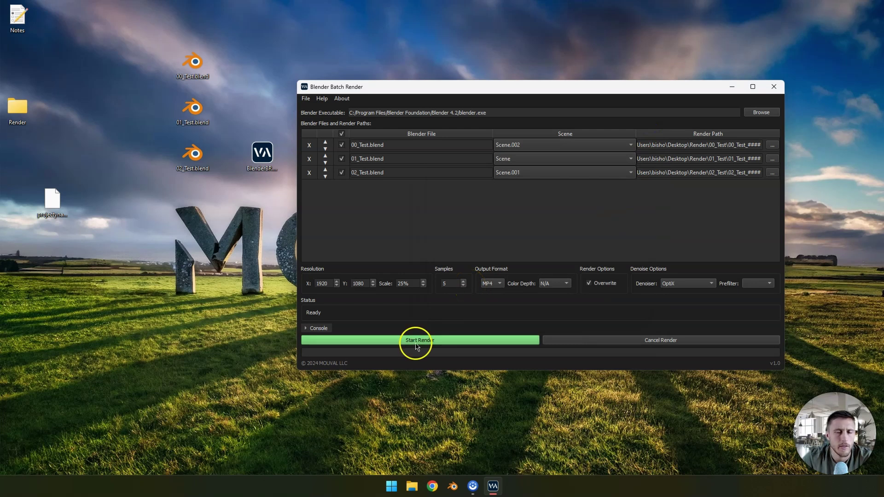
drag(430, 87, 336, 89)
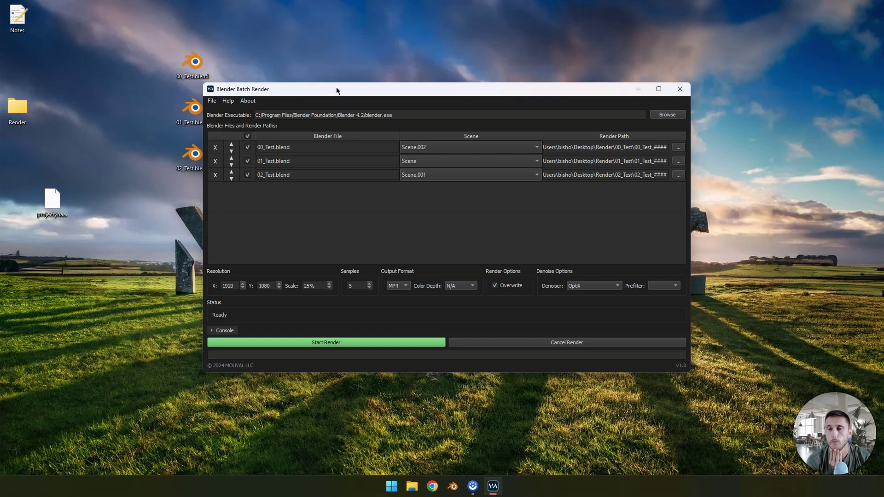
click(346, 132)
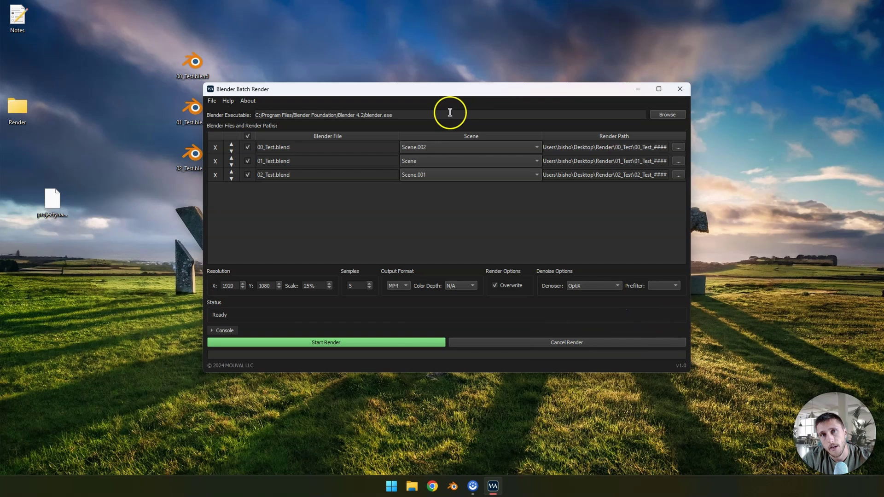
drag(452, 93, 431, 81)
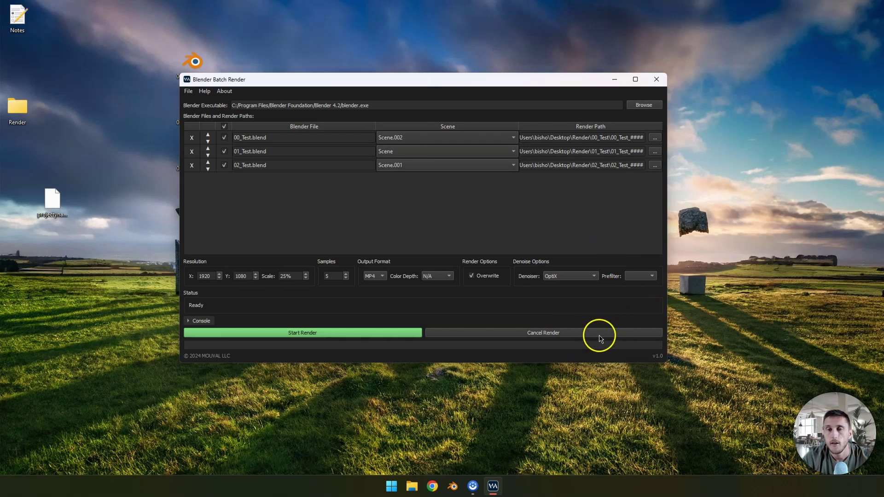
drag(465, 73, 454, 110)
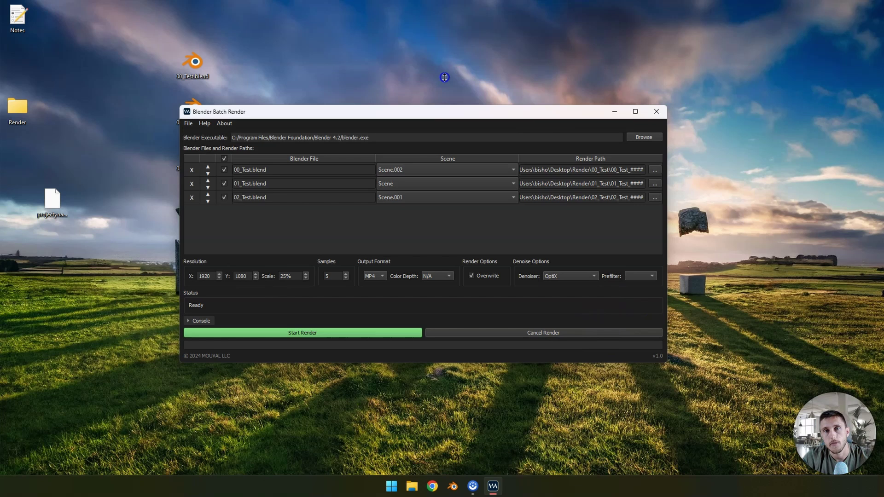
Move the Blender Batch Render window clear of the desktop files and place projectname.blendbatch directly below 02_Test.blend
mouse_move(367, 113)
mouse_down()
mouse_move(437, 99)
mouse_move(441, 114)
mouse_up()
drag(52, 203, 193, 208)
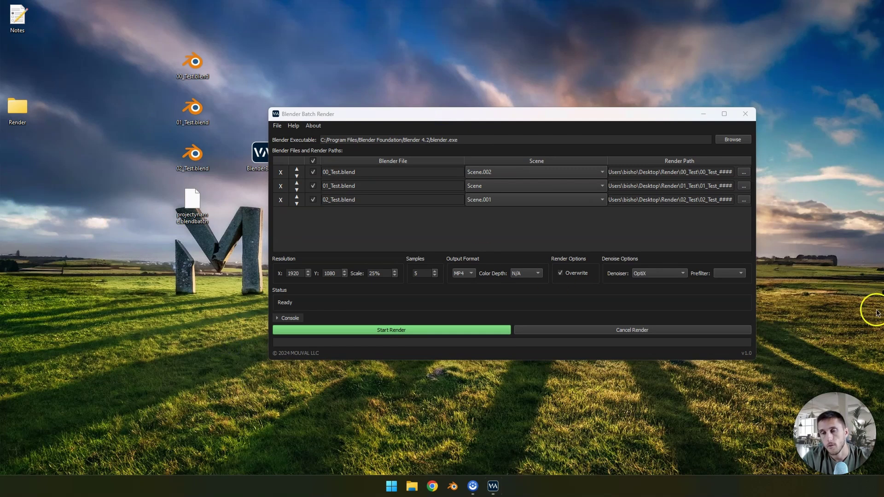
Move the window back over the desktop files and stretch it to the full height of the desktop
click(534, 113)
drag(534, 113, 471, 77)
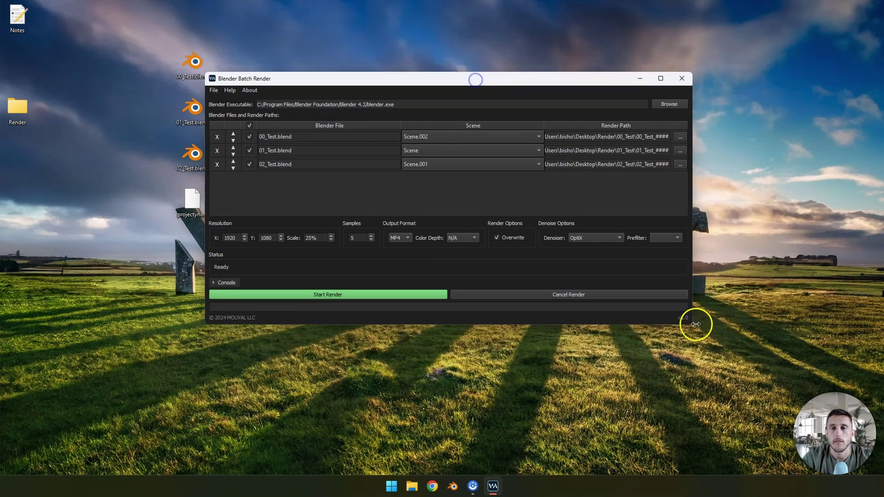
drag(688, 322, 742, 379)
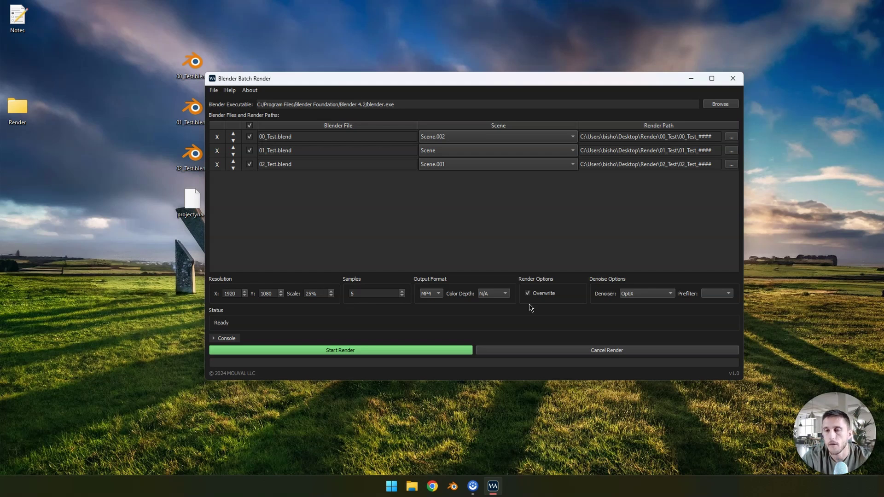
drag(552, 77, 506, 104)
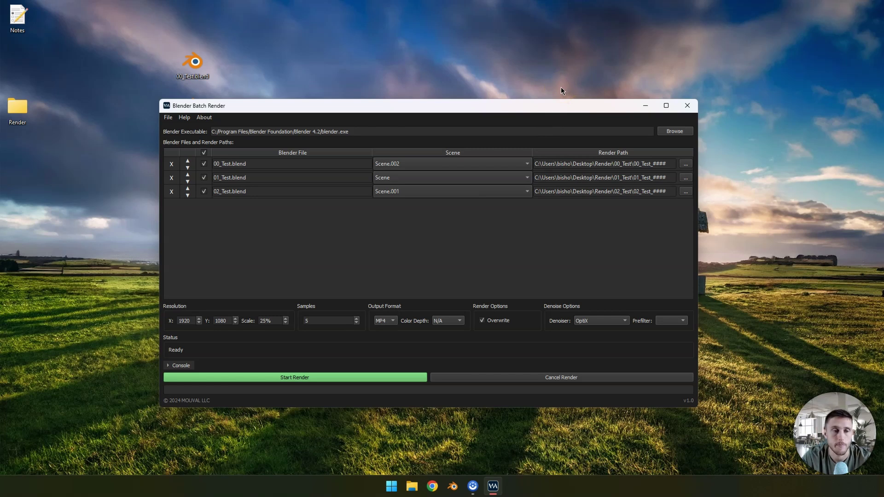
drag(550, 106, 540, 58)
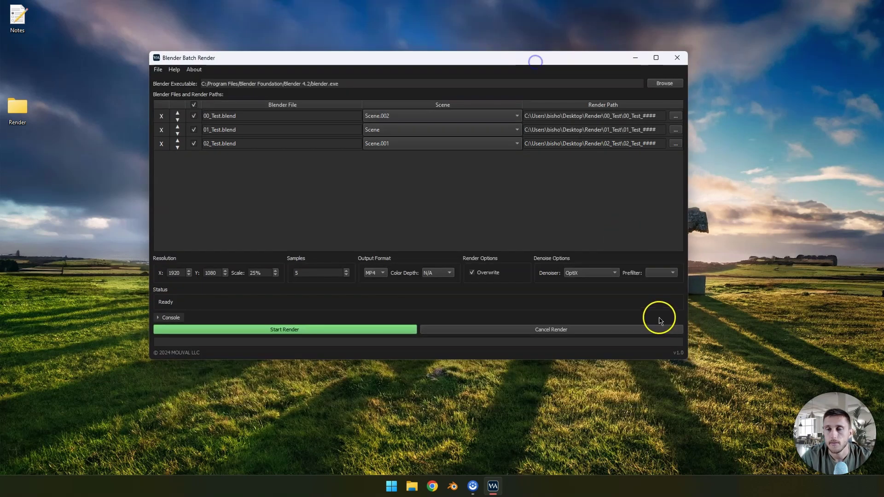
drag(687, 361, 639, 474)
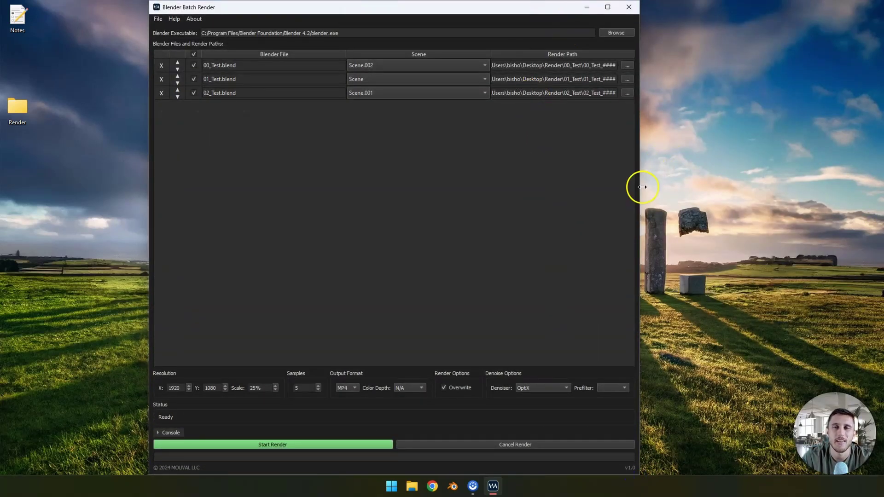
drag(642, 187, 639, 187)
Remove all three test .blend files from the render list and resize the window to a medium height
click(163, 80)
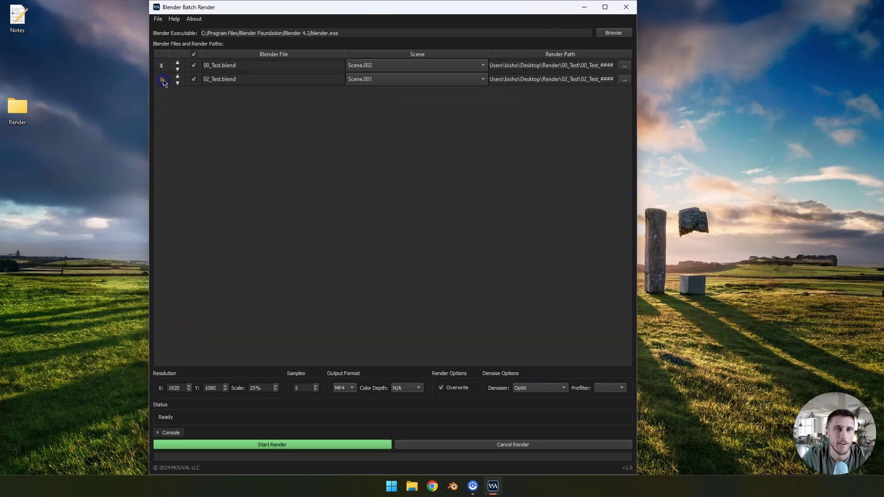
click(162, 66)
click(162, 67)
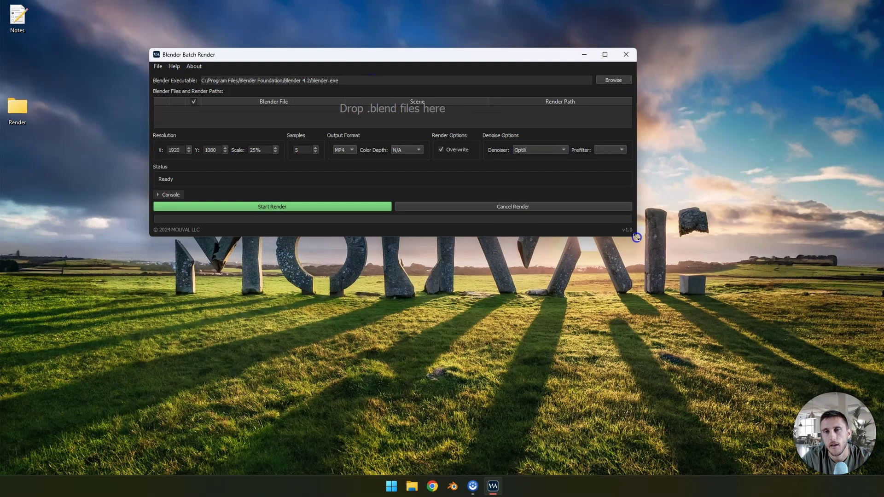
drag(636, 238, 674, 399)
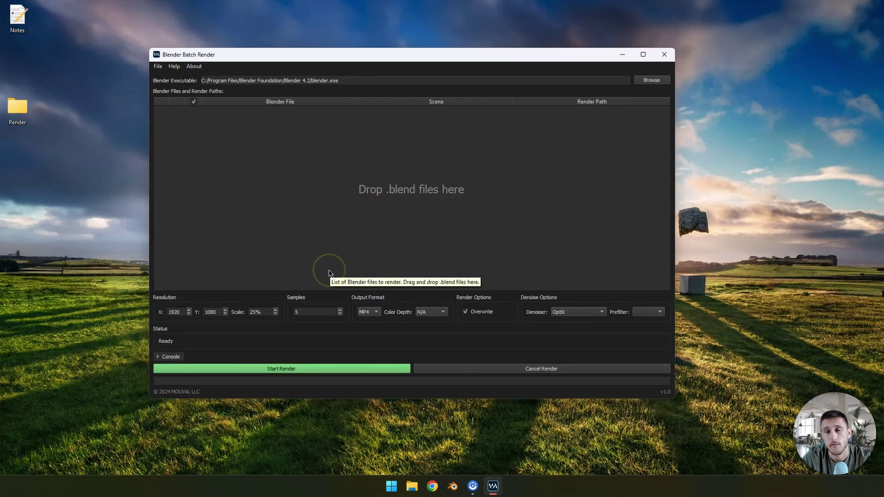